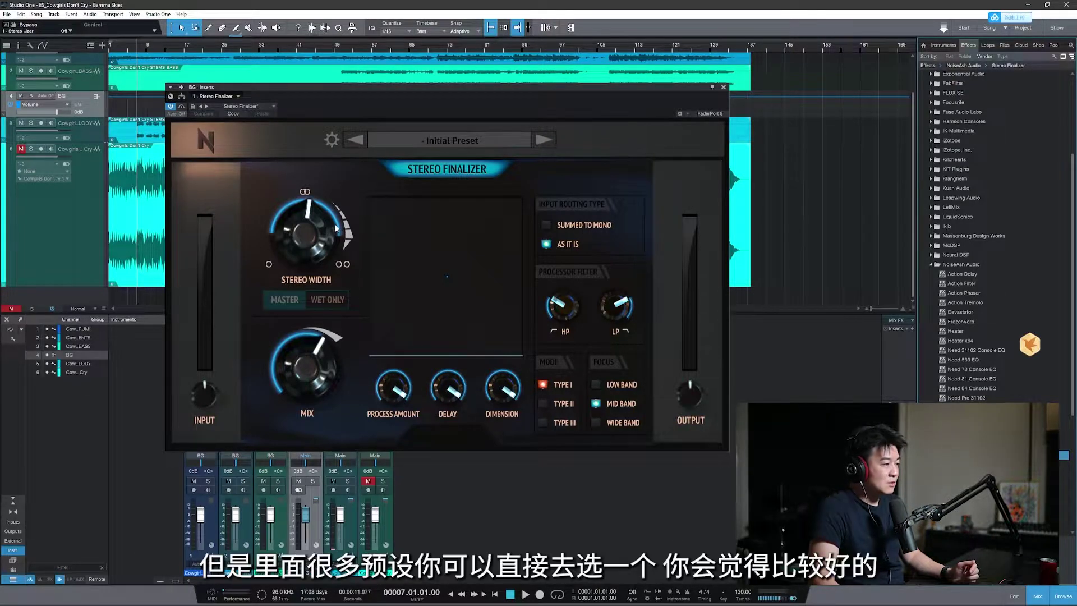
- Look through the factory presets in the preset browser and close it without loading one
left_click(451, 140)
scroll(592, 338, "down", 5)
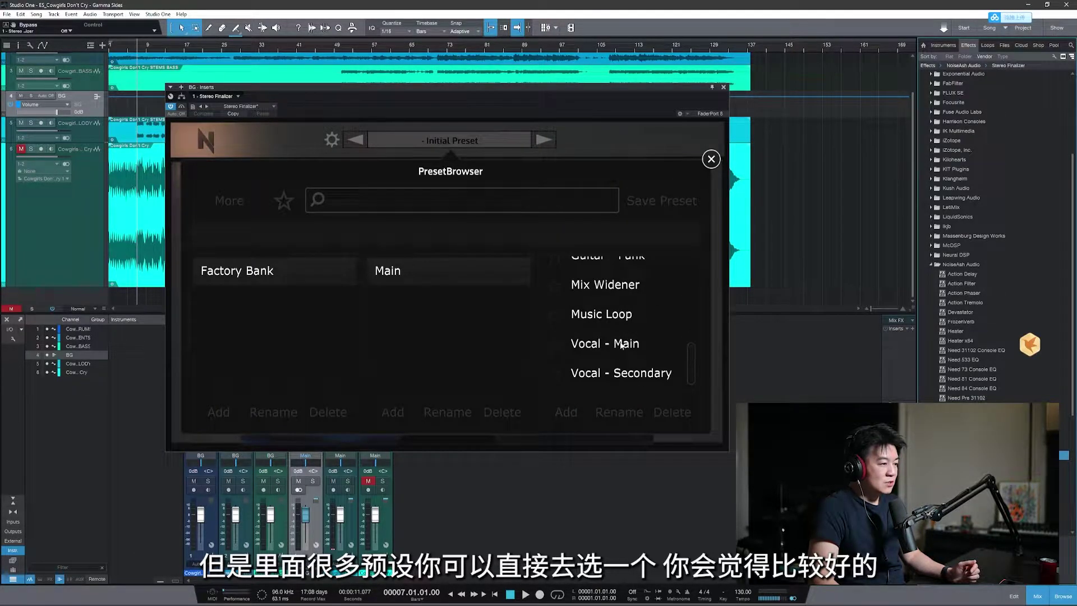
scroll(621, 345, "up", 5)
key("Escape")
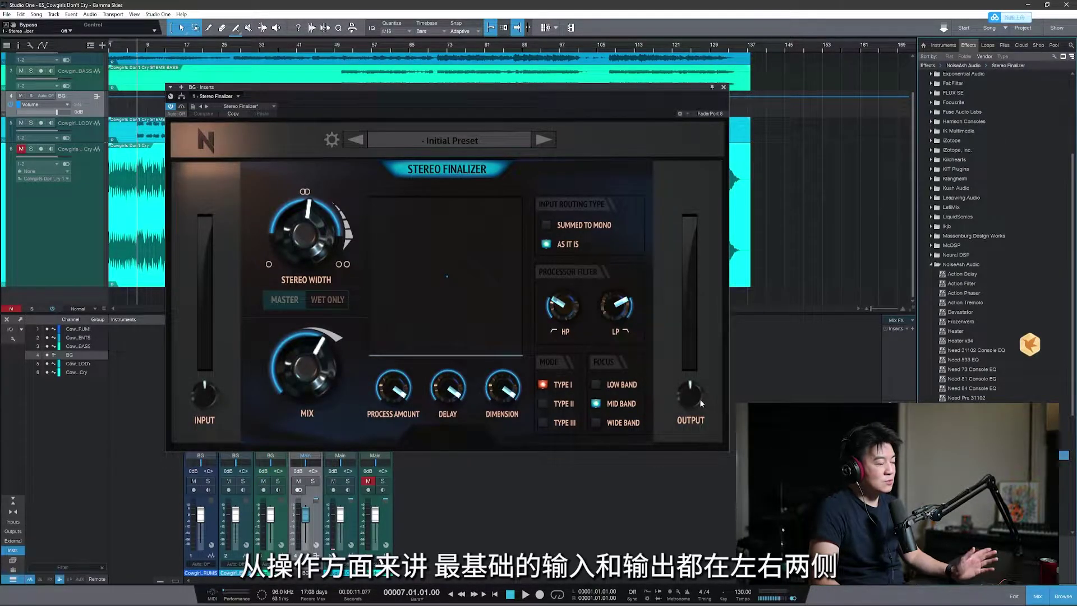
- Turn the Stereo Width knob up and back down to about 97.6%
left_click_drag(336, 268, 313, 283)
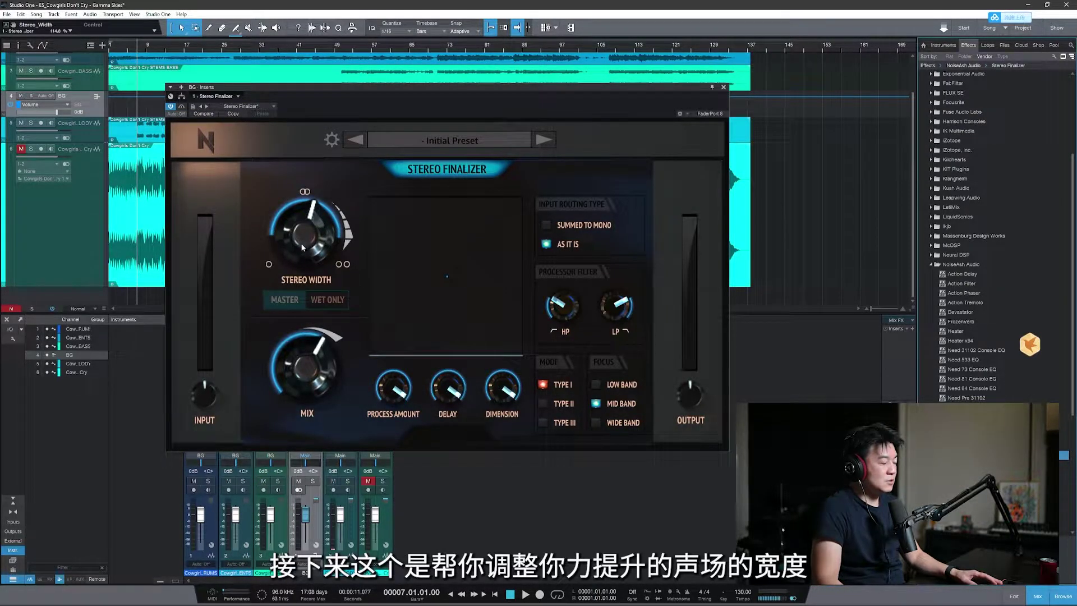
left_click_drag(301, 243, 296, 321)
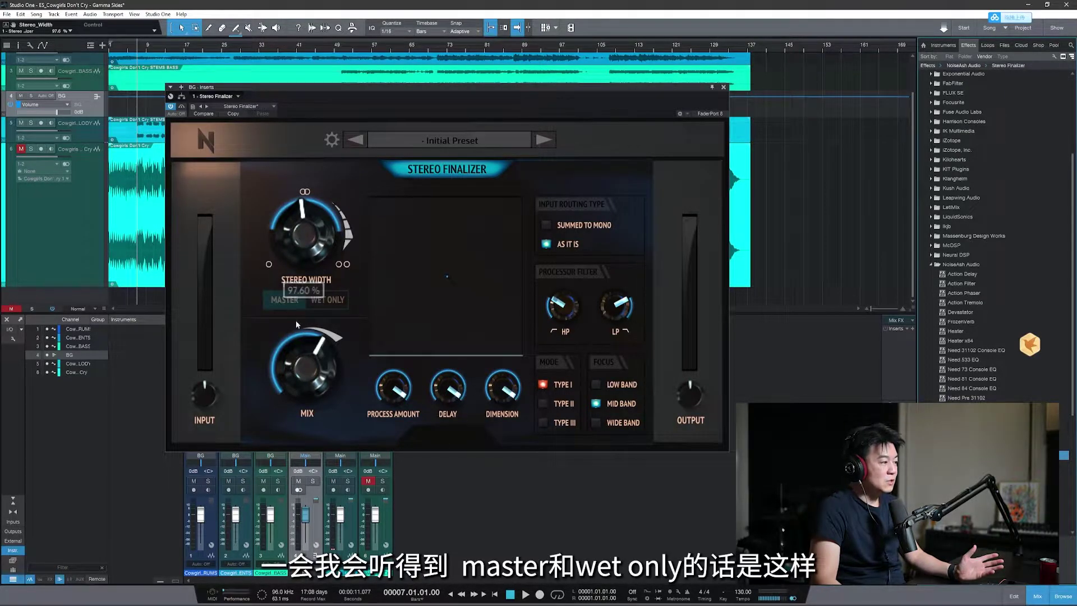
- Try Wet Only mode with the Mix at 100%, then return to Master mode and reduce the Mix
left_click(332, 300)
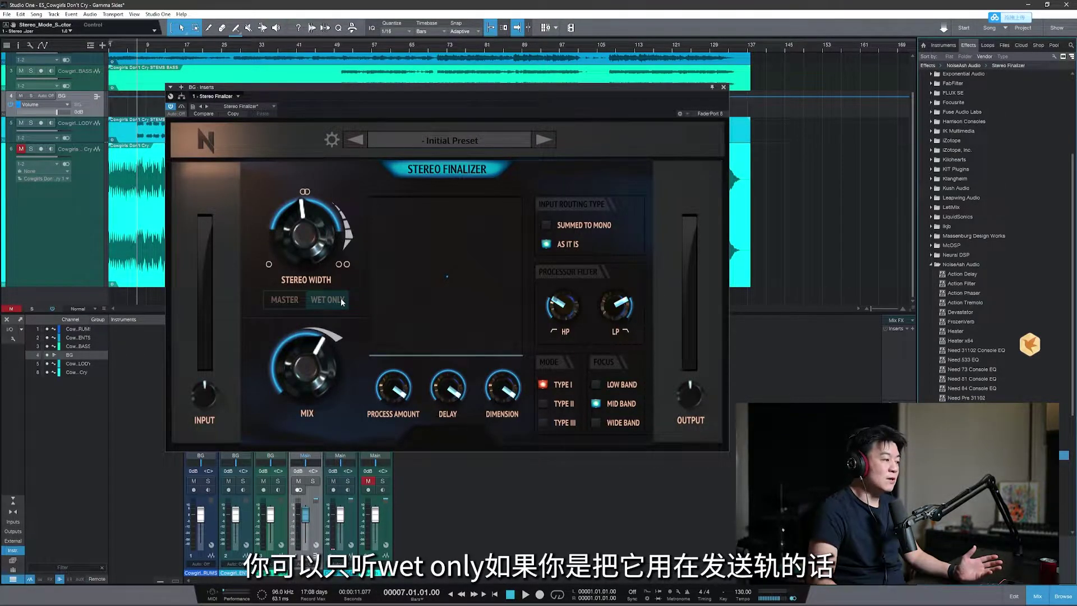
left_click_drag(319, 379, 319, 318)
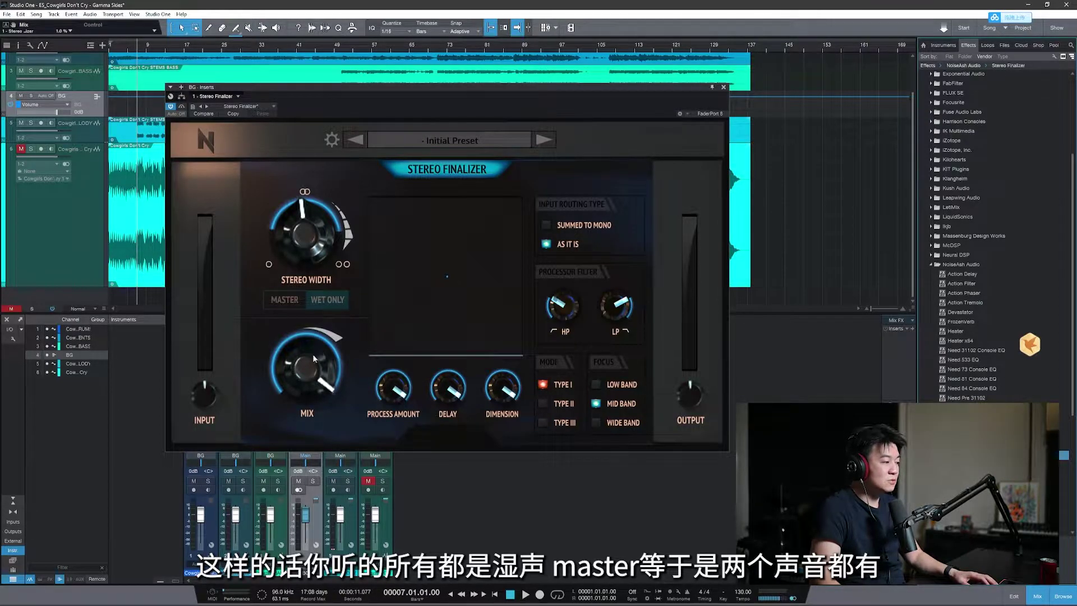
left_click(303, 297)
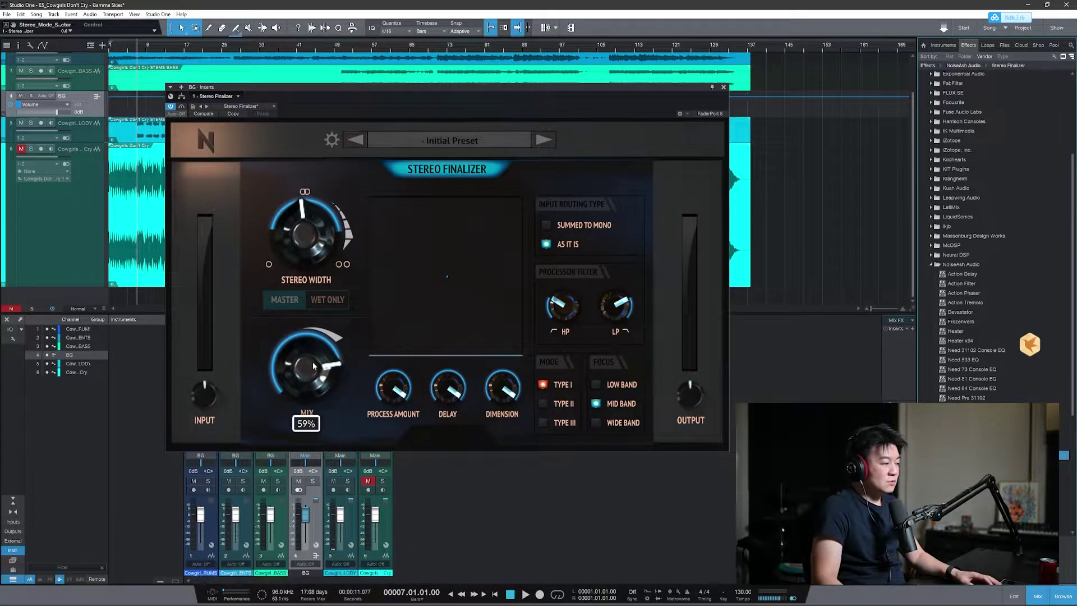
left_click_drag(314, 366, 317, 350)
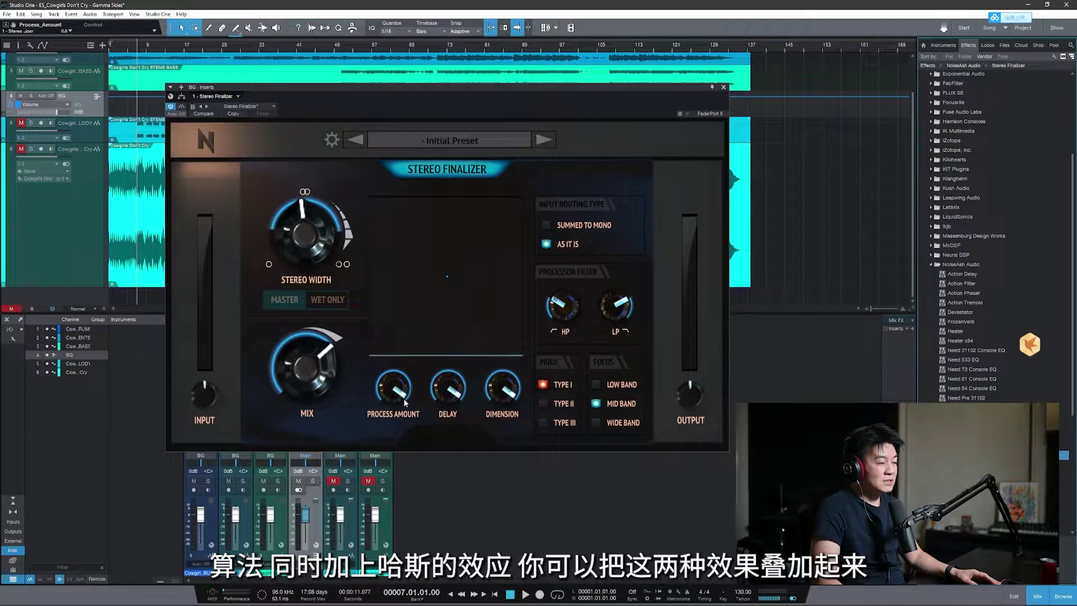
- Lower the Delay to its mid-range and turn the Process Amount fully down to switch off the Haas effect
left_click_drag(394, 395, 381, 433)
left_click_drag(400, 391, 453, 425)
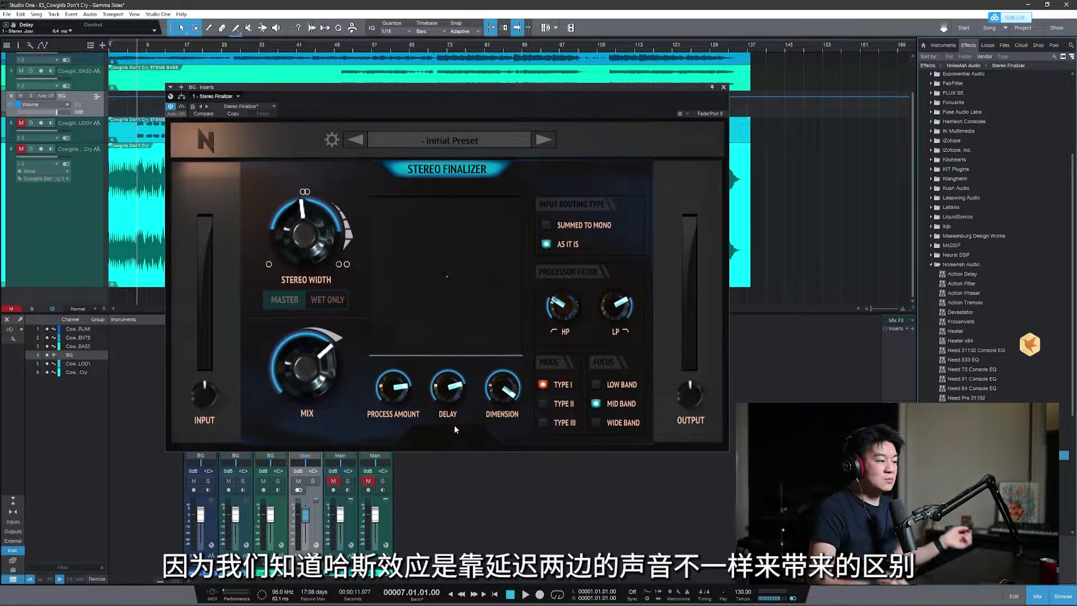
left_click_drag(447, 386, 455, 446)
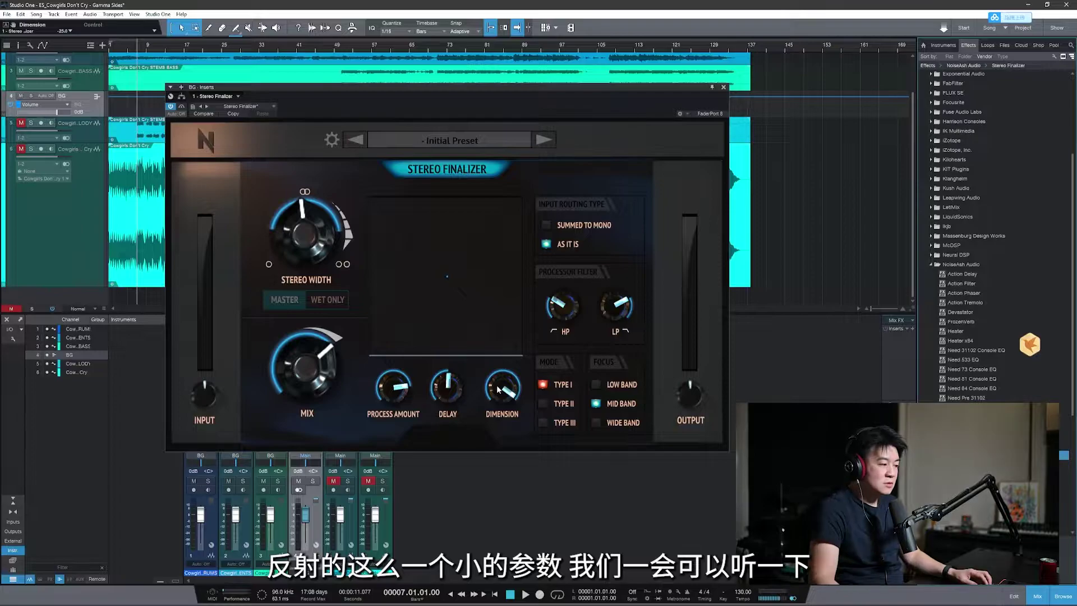
left_click_drag(401, 387, 402, 426)
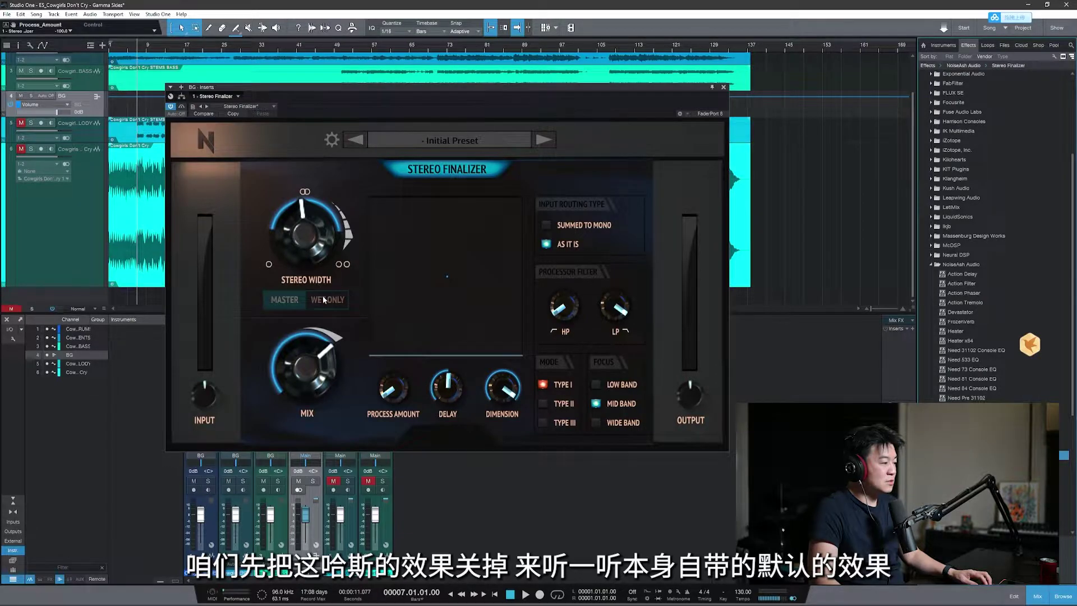
- Set the Mix to about 15%, play the song from the start, and compare a slightly raised Stereo Width against bypass
left_click_drag(316, 336, 311, 360)
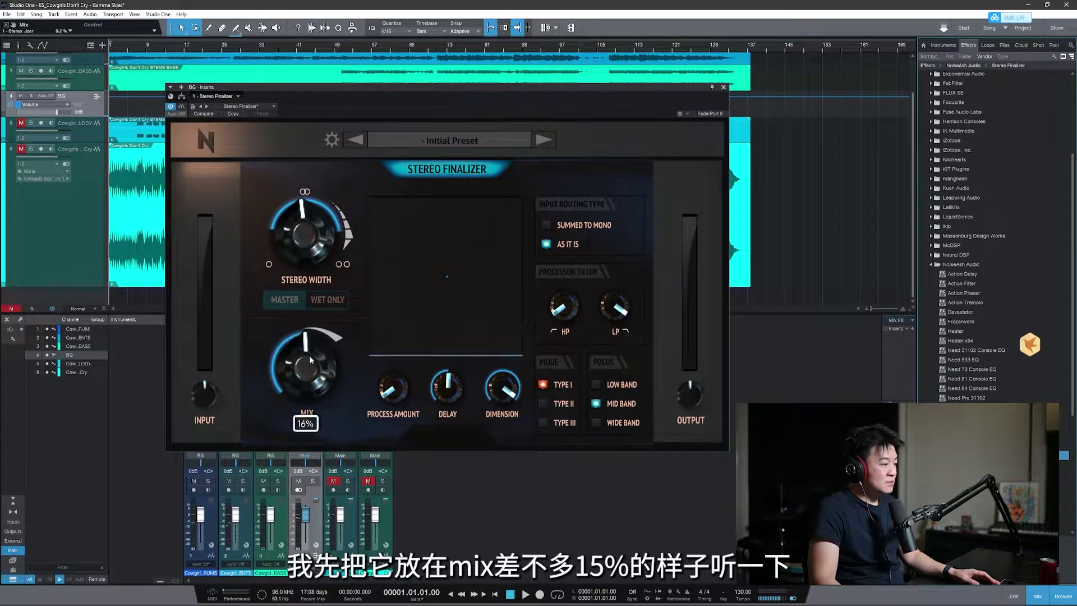
key("space")
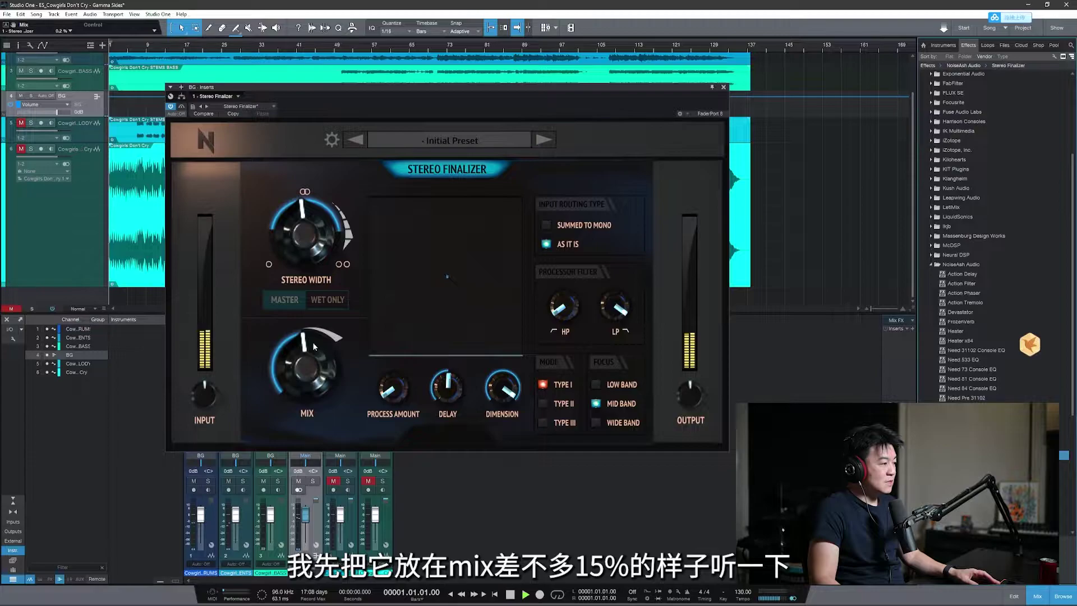
mouse_move(304, 234)
left_mouse_down()
mouse_move(322, 203)
mouse_move(312, 264)
mouse_move(317, 250)
left_mouse_up()
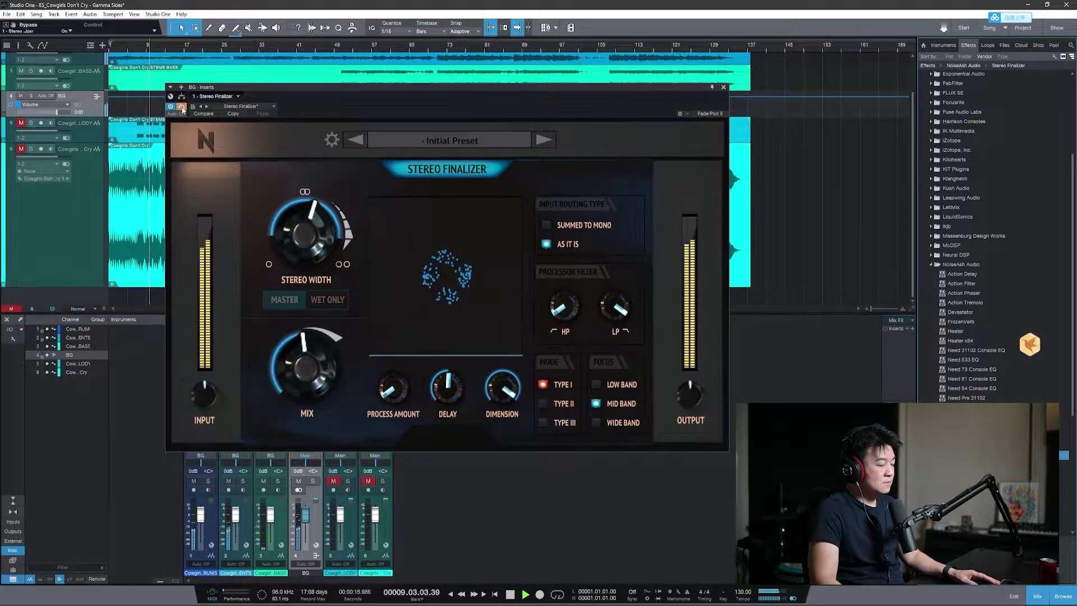
left_click(183, 107)
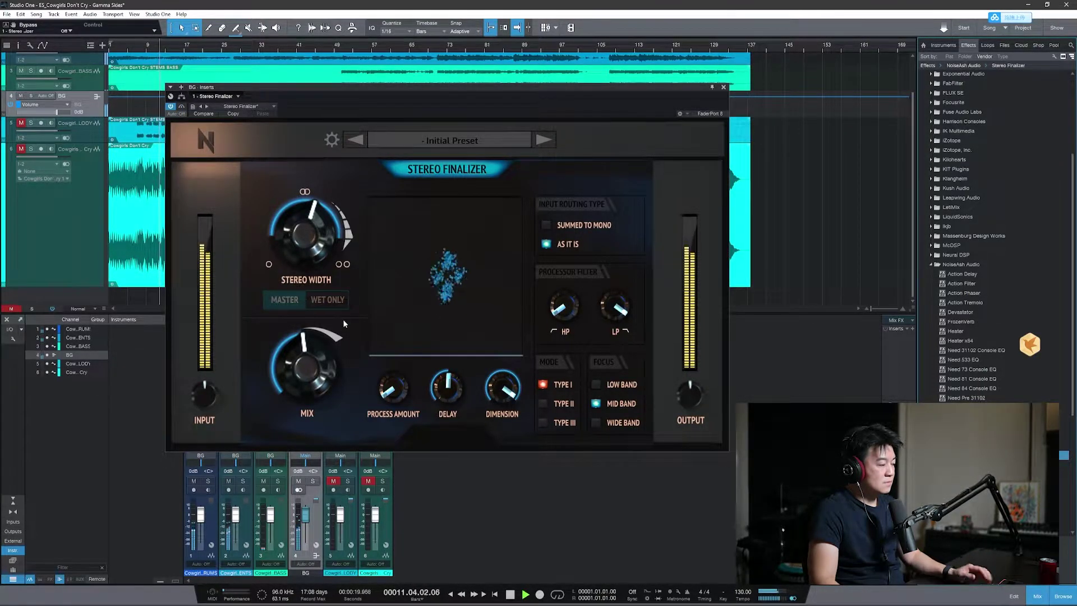
- Raise the Stereo Width and push the Mix beyond 25% during playback, compare against bypass, and stop playback
left_click_drag(311, 237, 314, 302)
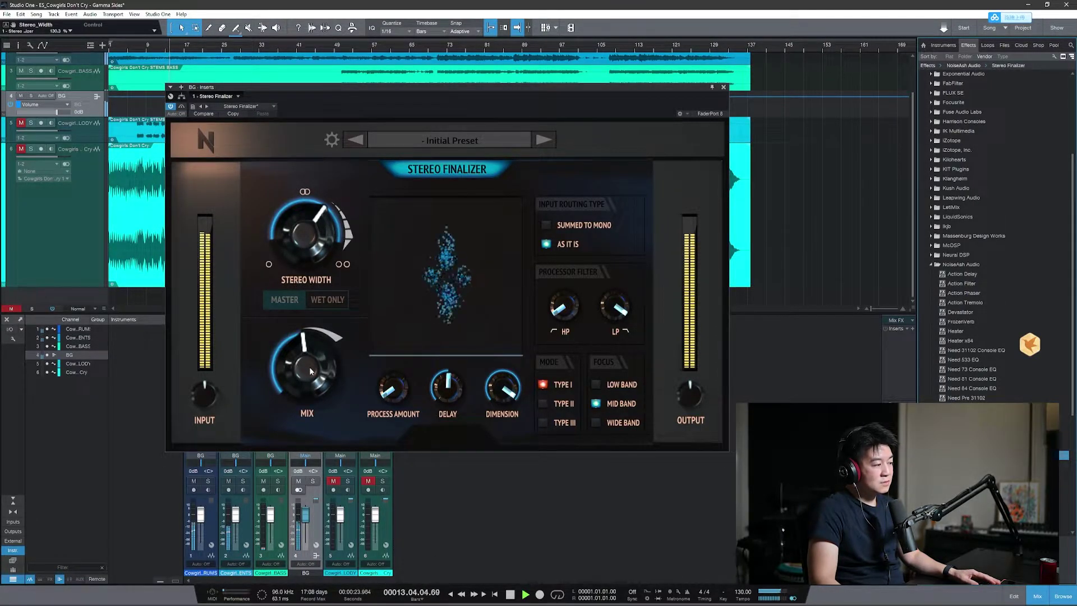
scroll(311, 371, "up", 5)
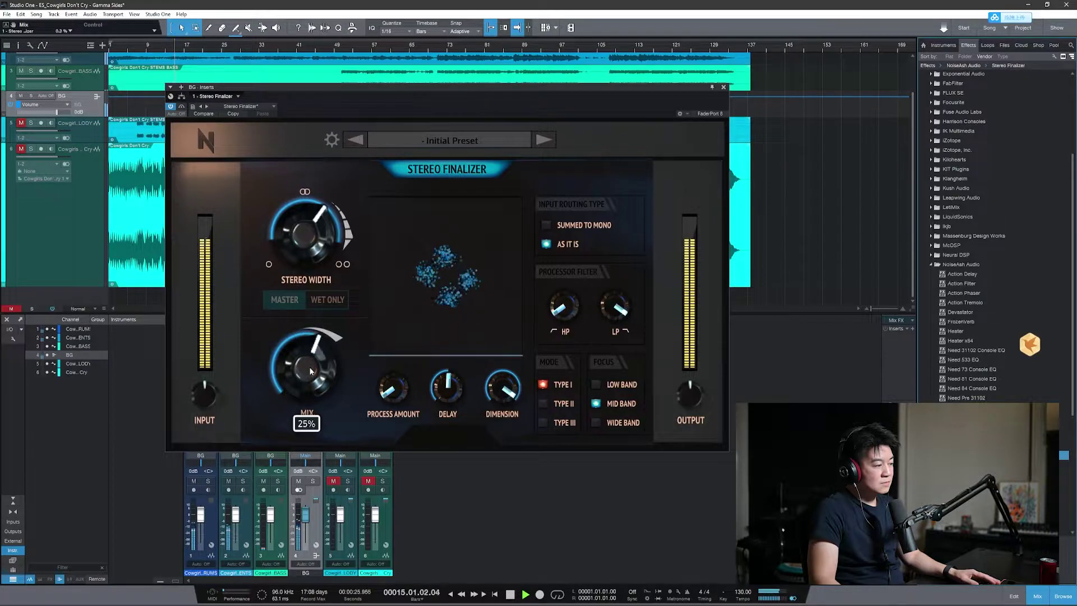
scroll(310, 371, "up", 3)
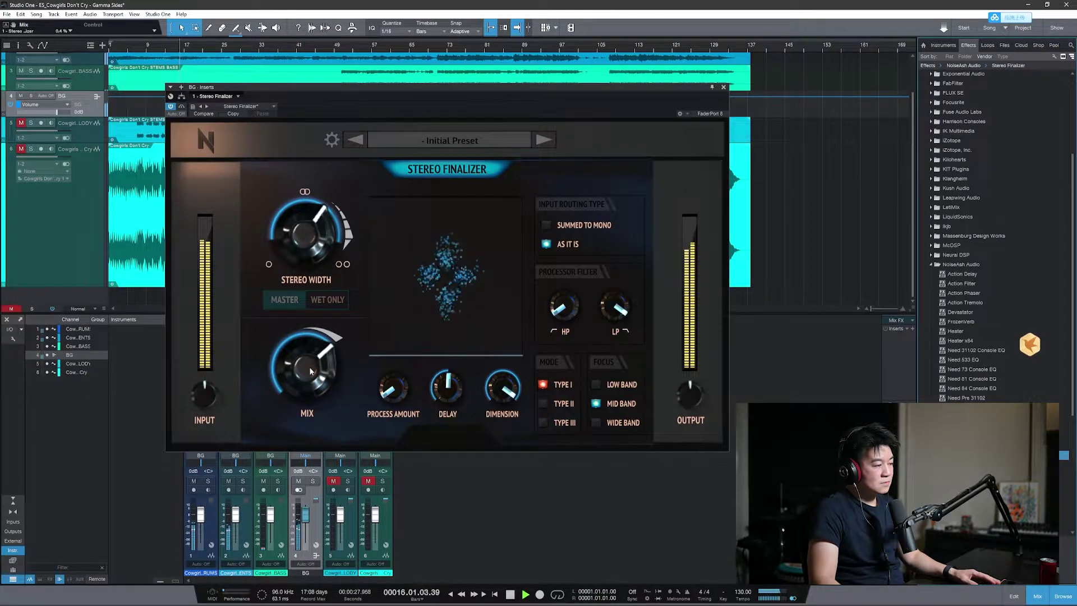
left_click(181, 106)
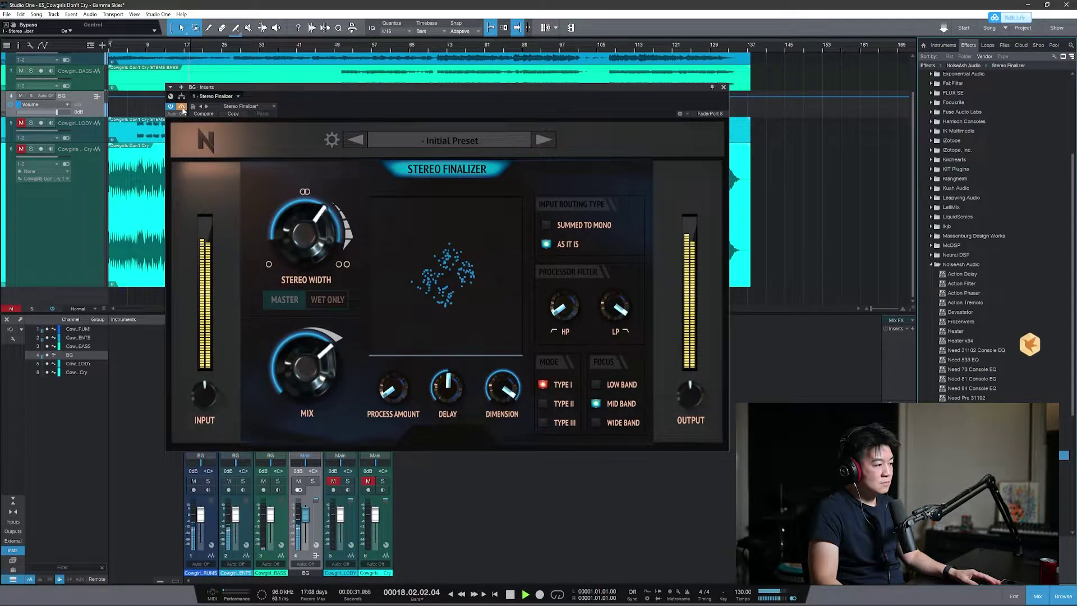
left_click(181, 107)
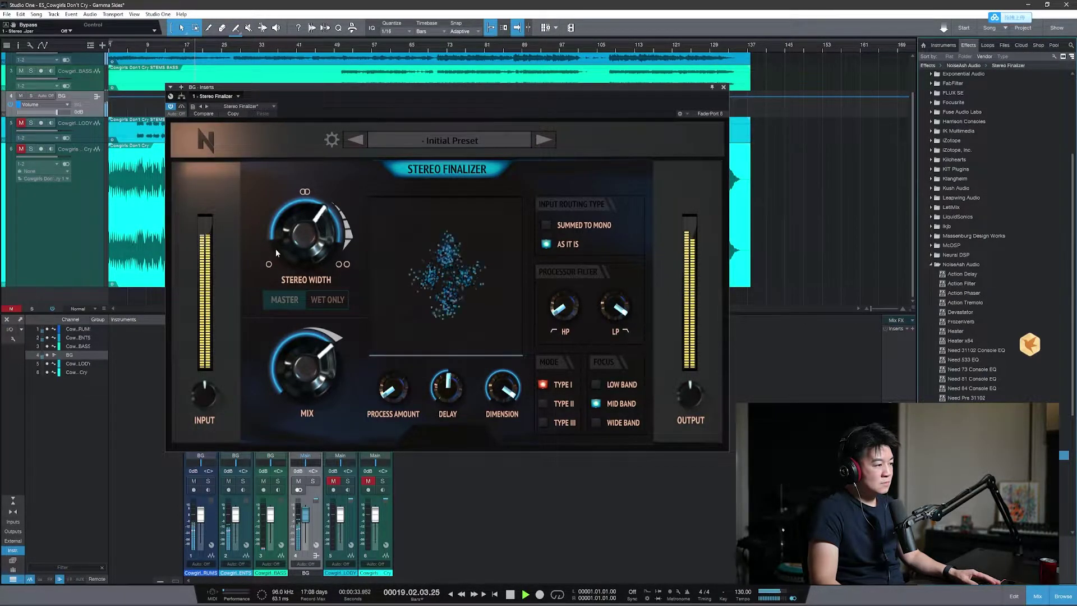
key("space")
- Drop the Mix to 0%, sweep it upward through its range, and settle it at about 10%
left_click(312, 365)
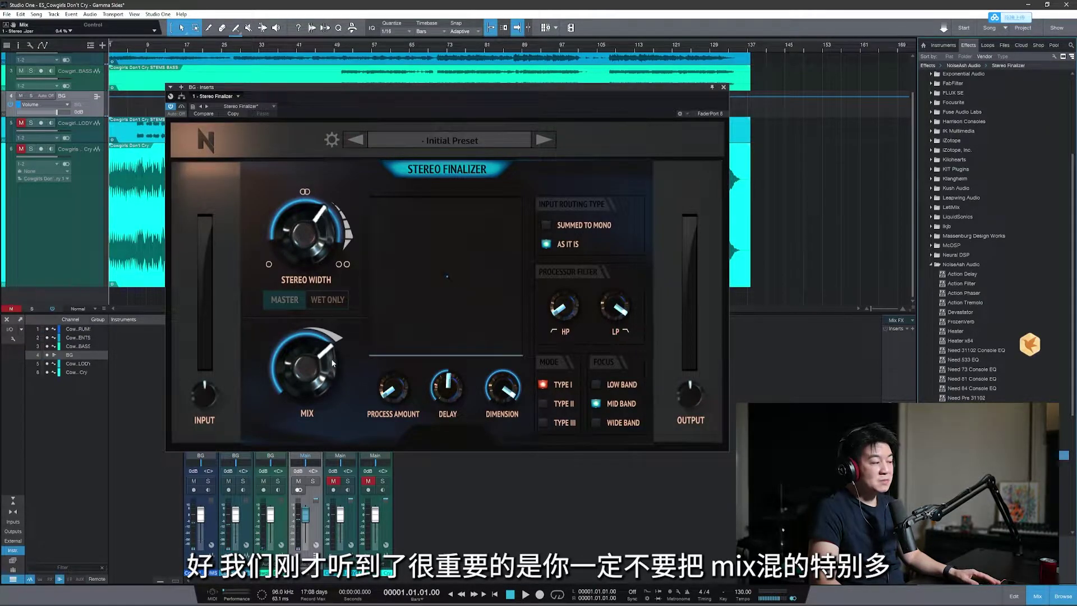
left_click_drag(333, 363, 310, 405)
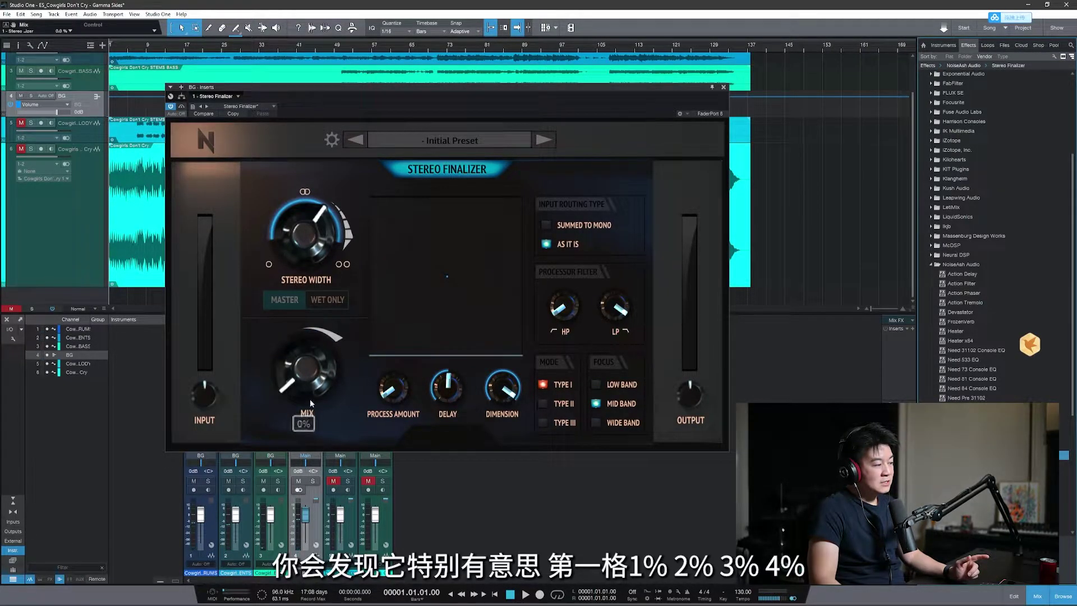
scroll(308, 377, "up", 3)
scroll(308, 377, "up", 5)
left_click_drag(307, 377, 314, 438)
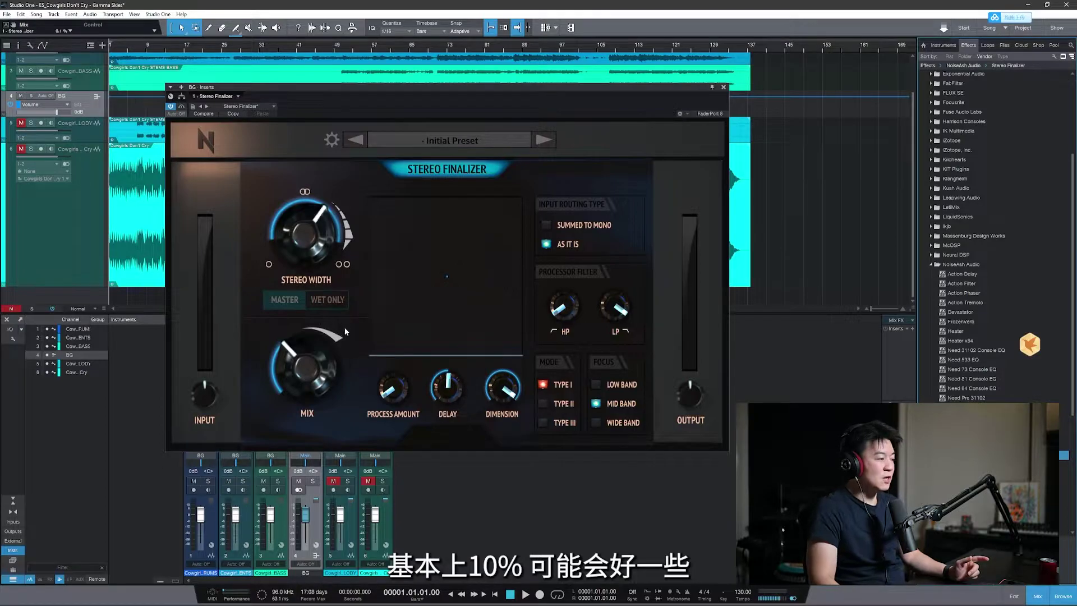
- Switch to Wet Only mode, reduce the Stereo Width, set the Mix to 100%, and play the fully processed signal
scroll(305, 238, "down", 3)
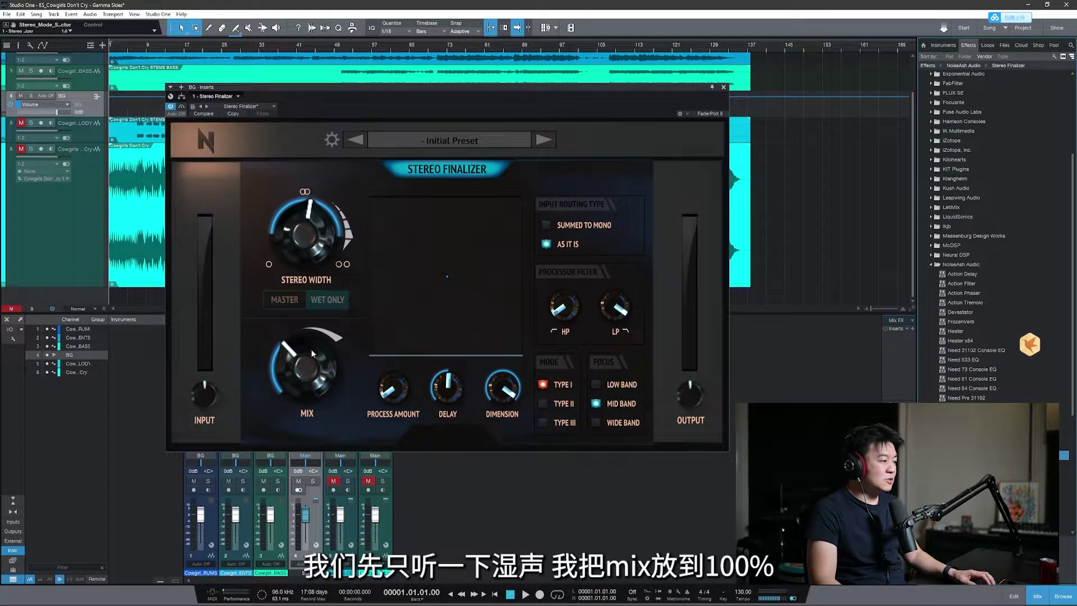
scroll(309, 370, "up", 10)
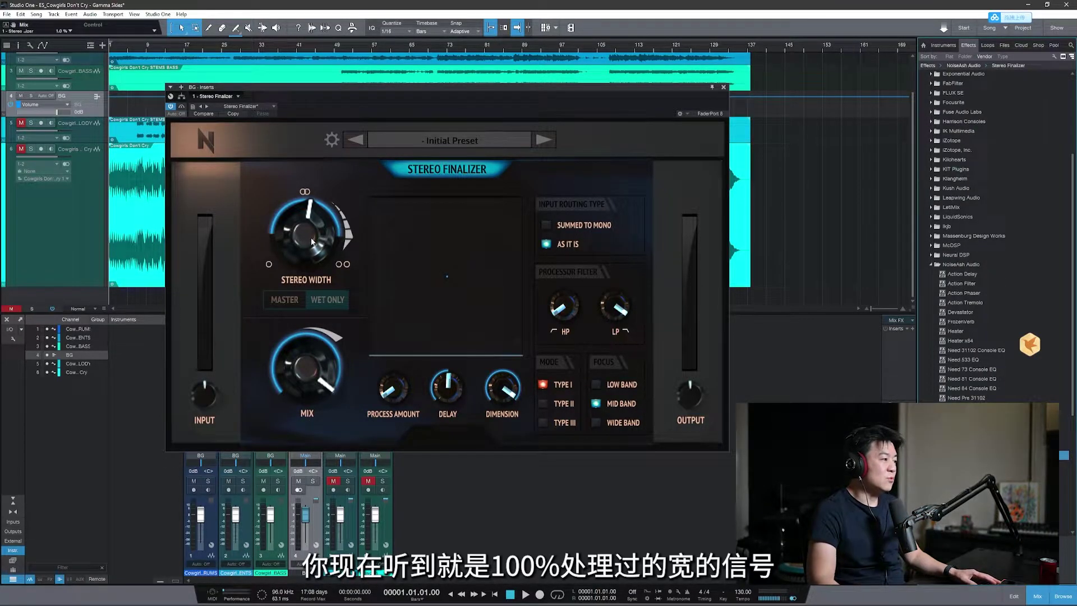
left_click_drag(312, 241, 321, 251)
key("space")
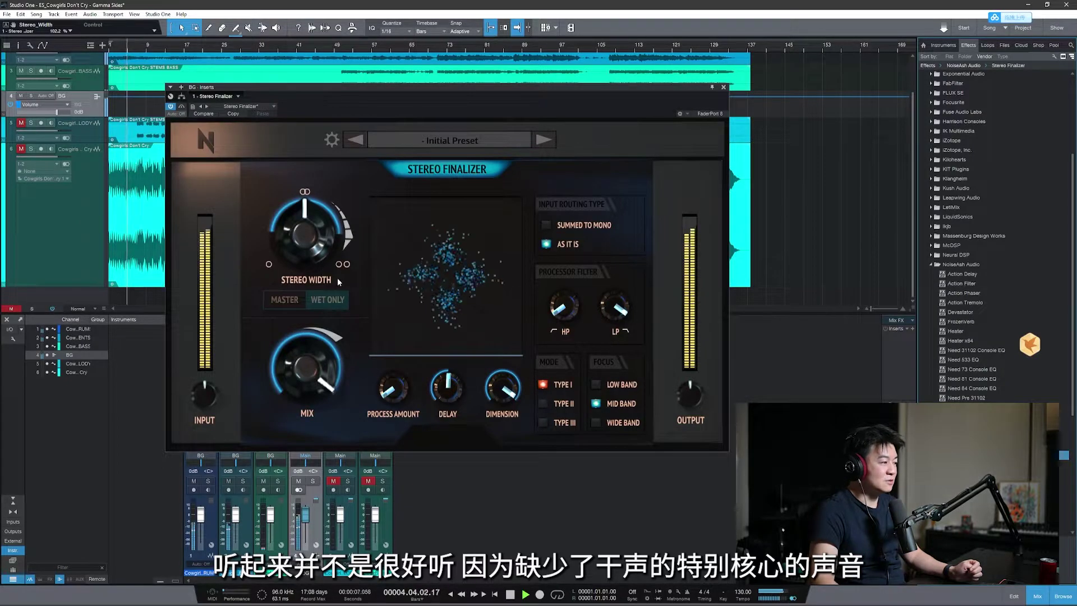
- Increase the Stereo Width slightly during playback and lower the plugin's Output level
left_click_drag(317, 236, 318, 211)
left_click(686, 399)
left_click_drag(684, 395, 686, 427)
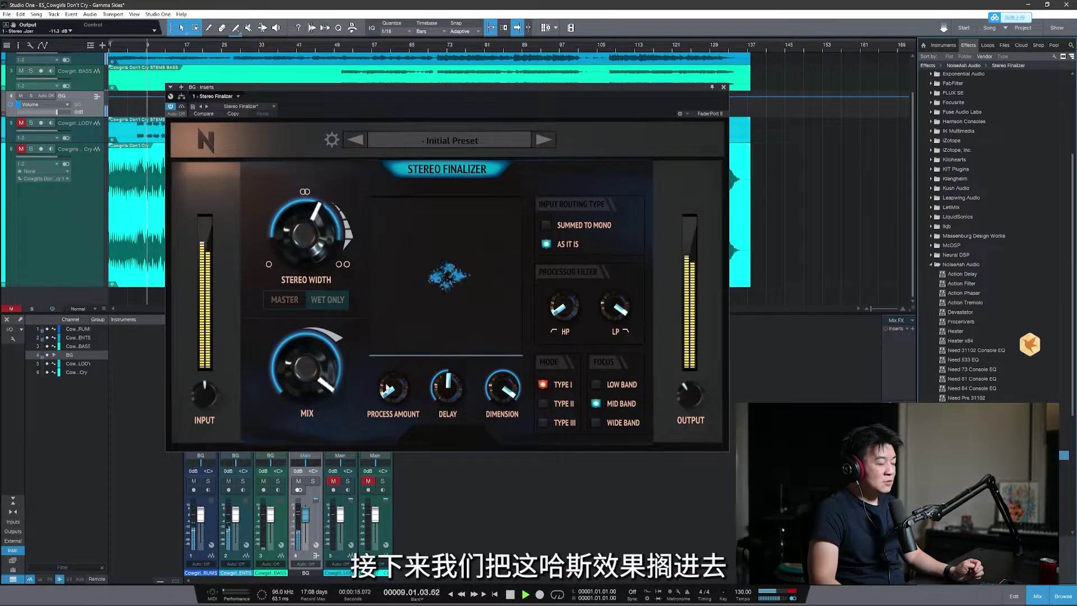
- Bring in the Haas effect with the Process Amount at about -1.2 dB, and reduce the Delay and Dimension while listening
left_click_drag(395, 387, 427, 275)
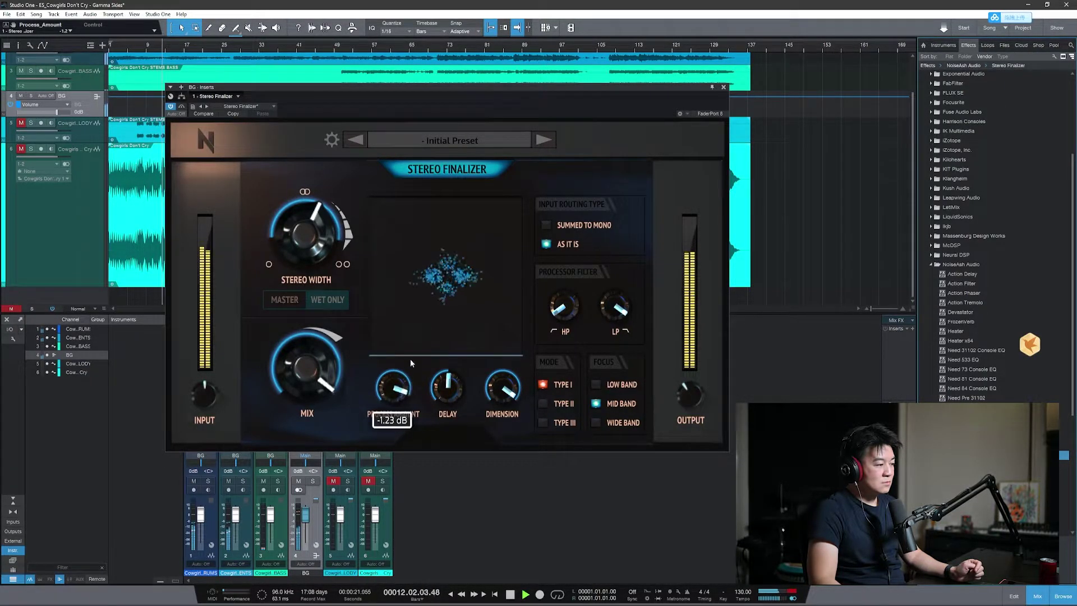
left_click_drag(448, 387, 477, 439)
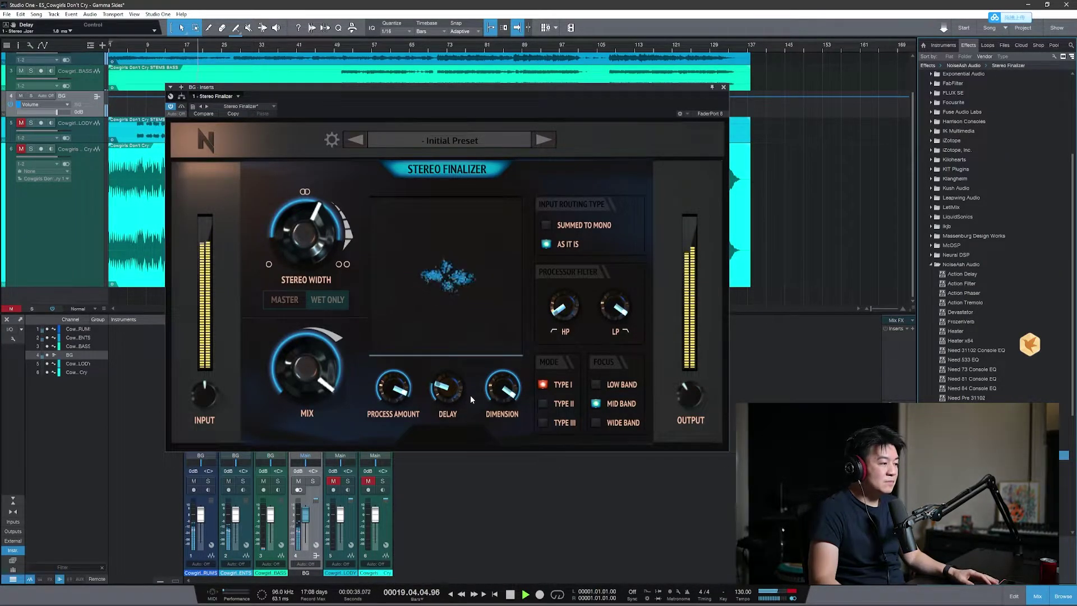
left_click_drag(502, 387, 508, 433)
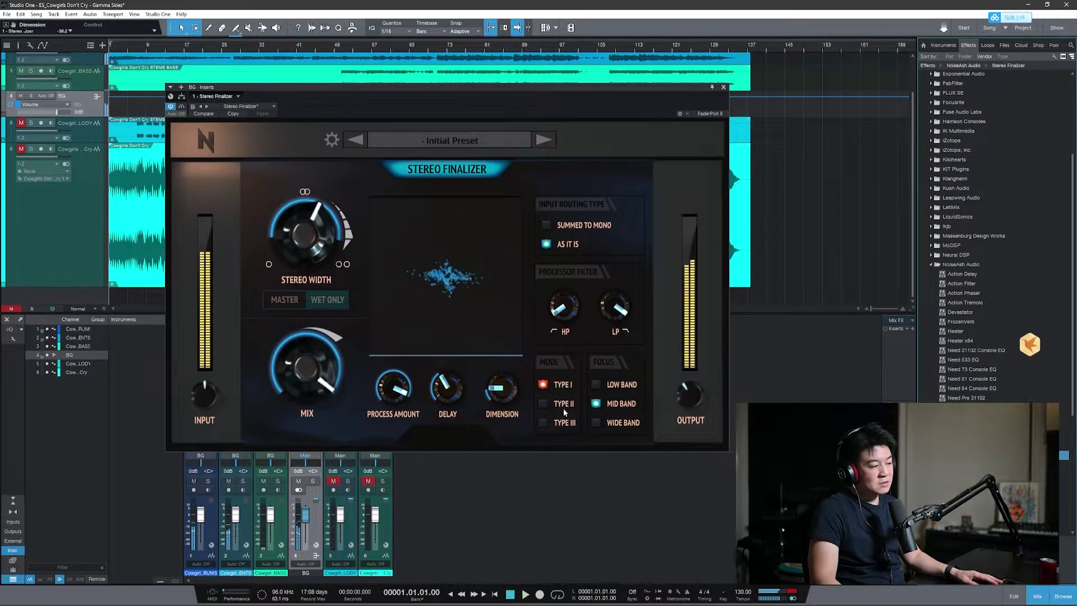
key("space")
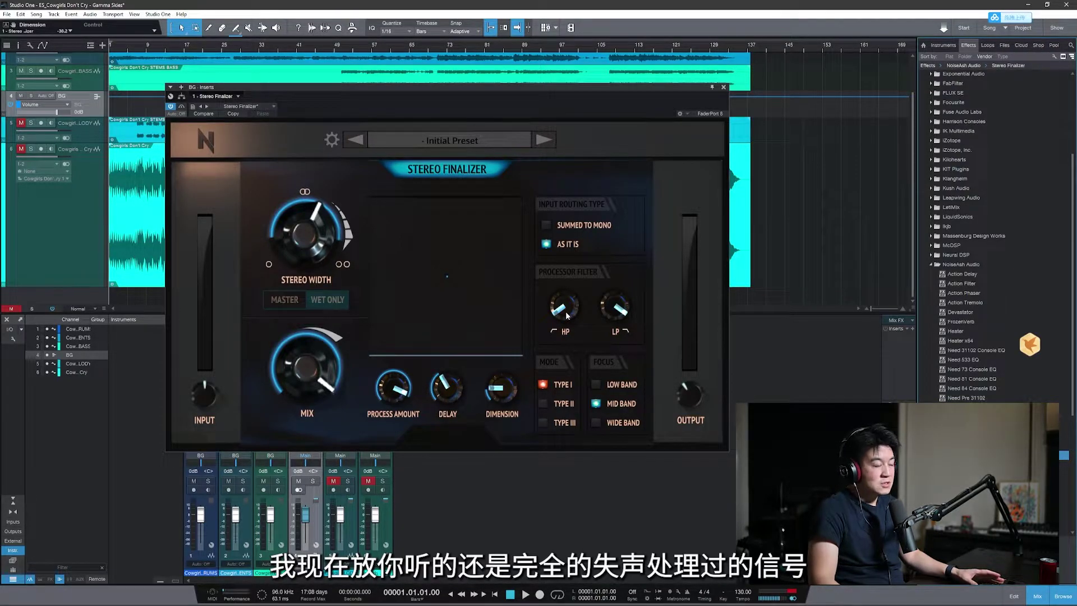
- Play the wet signal, raise the high-pass filter to about 392 Hz, and sweep the low-pass filter down and back to 10000 Hz
key("space")
mouse_move(566, 316)
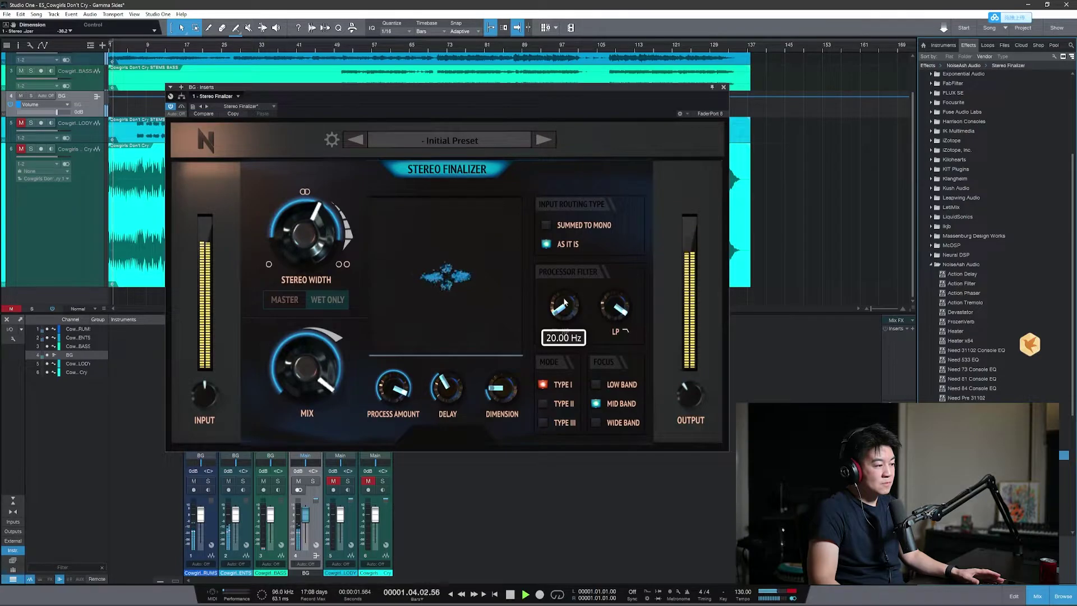
left_click_drag(569, 311, 586, 248)
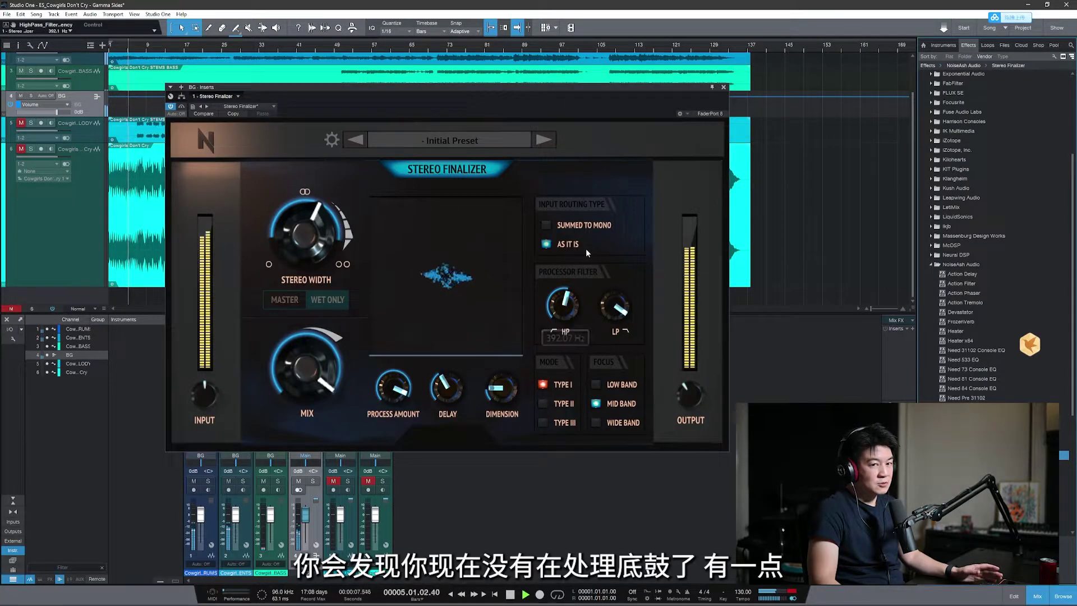
left_click_drag(567, 308, 632, 358)
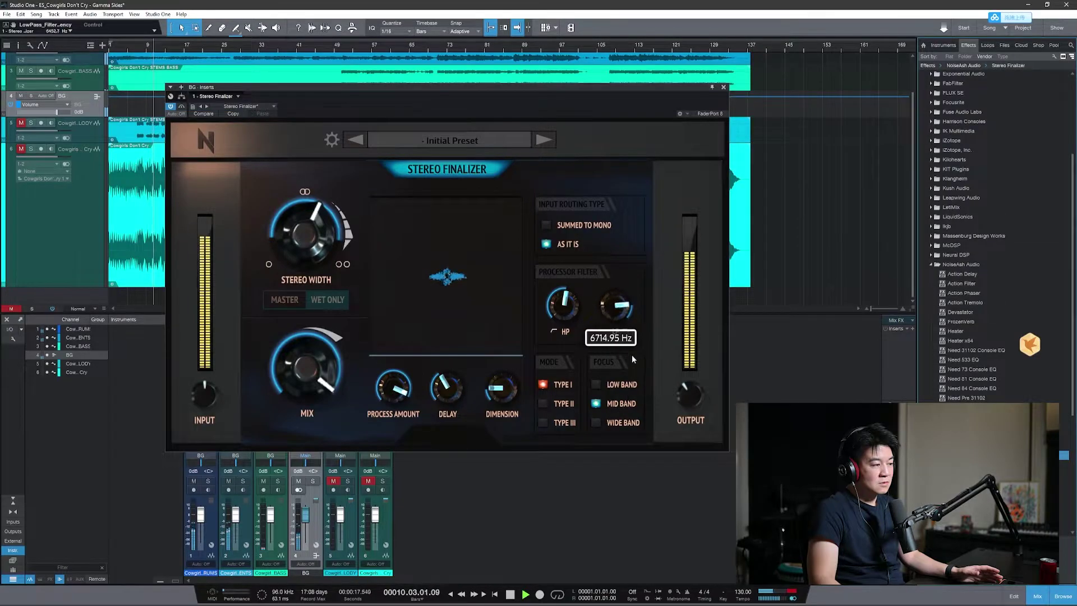
left_click_drag(634, 288, 633, 285)
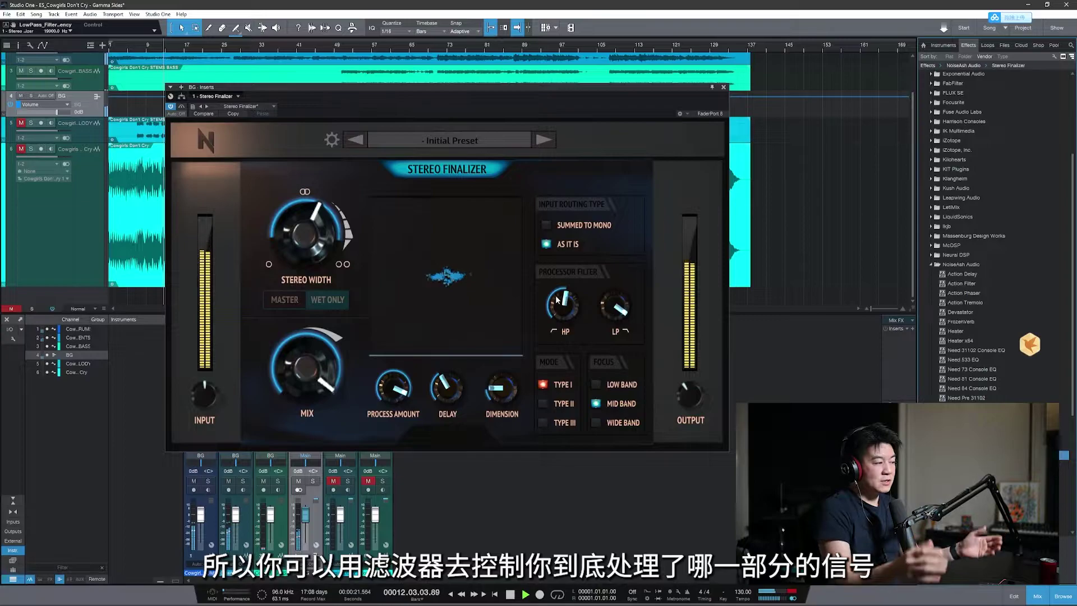
- Raise the Stereo Width to about 136.2%, then restart playback and audition the Low Band focus
left_click_drag(315, 243, 316, 225)
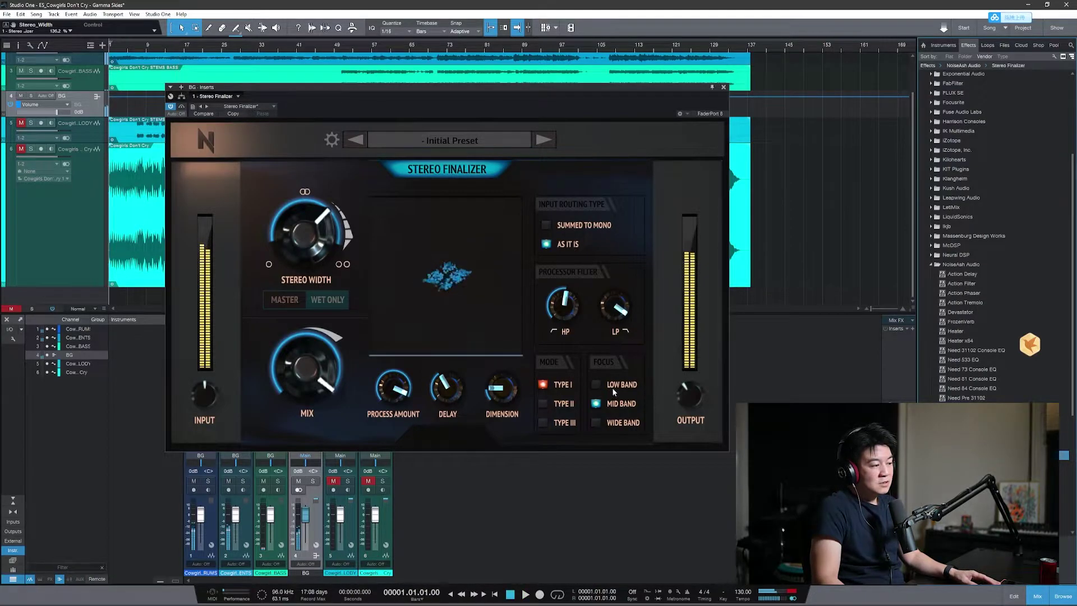
key("space")
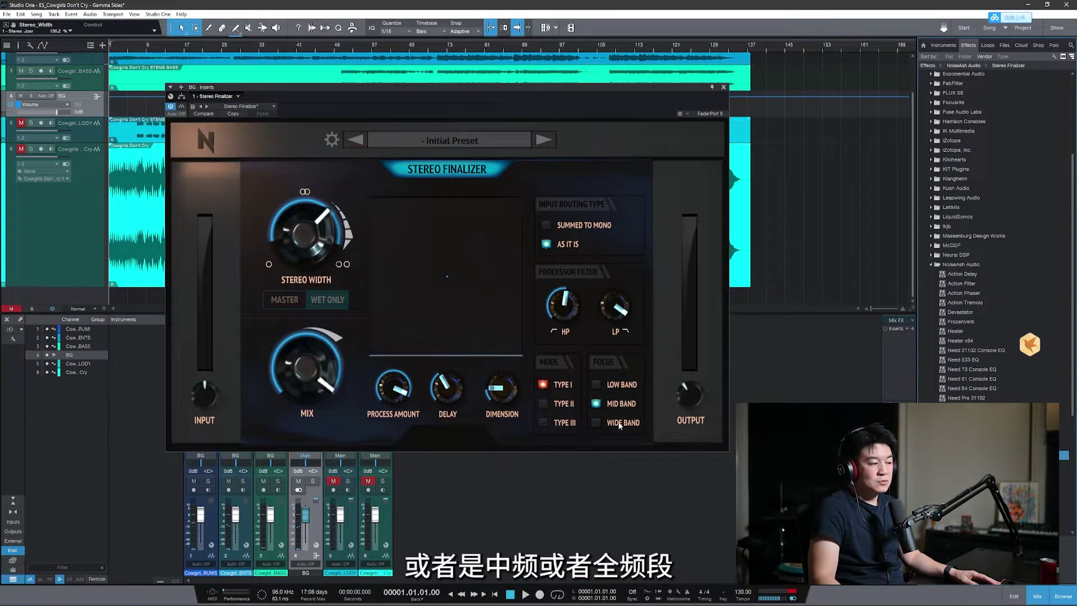
key("space")
left_click(620, 385)
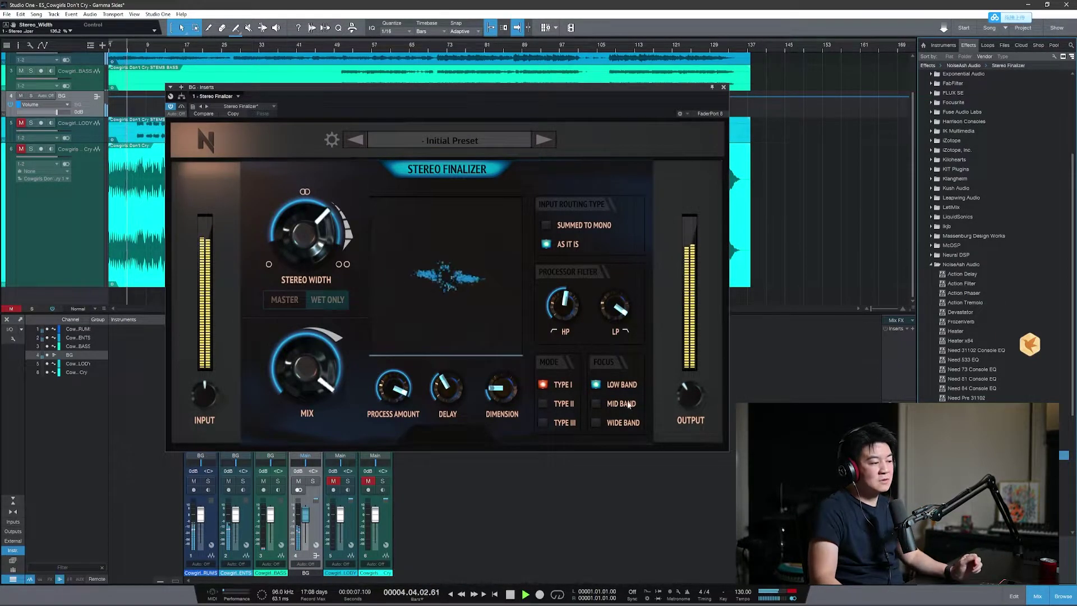
left_click(614, 385)
- Set the high-pass filter to about 143.6 Hz while comparing the Low, Mid and Wide Band focus options, then stop playback
left_click_drag(563, 306, 568, 377)
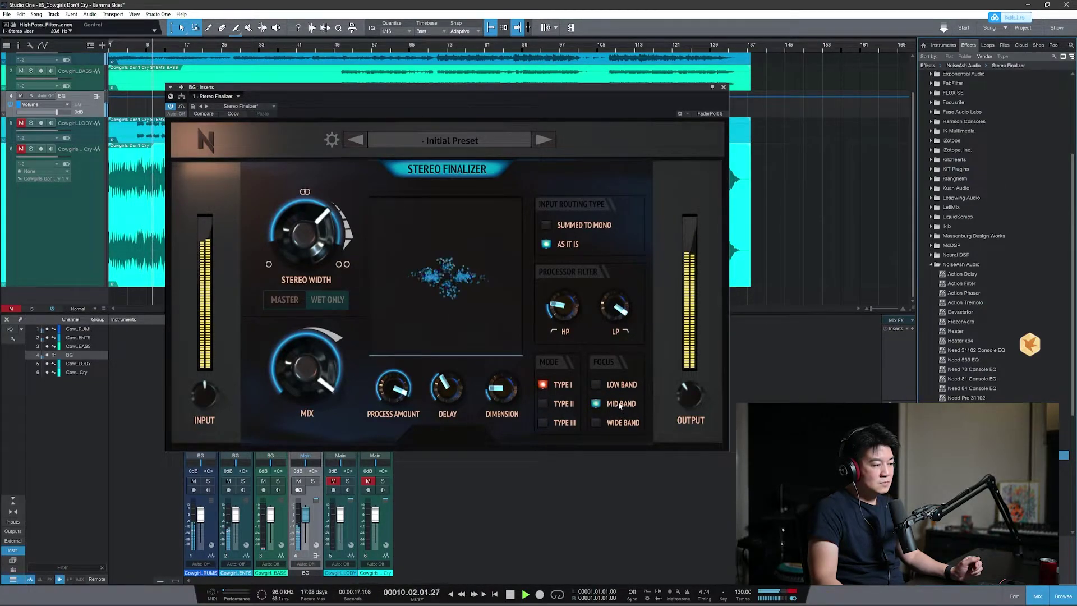
left_click(616, 388)
left_click_drag(567, 318, 567, 294)
left_click(616, 406)
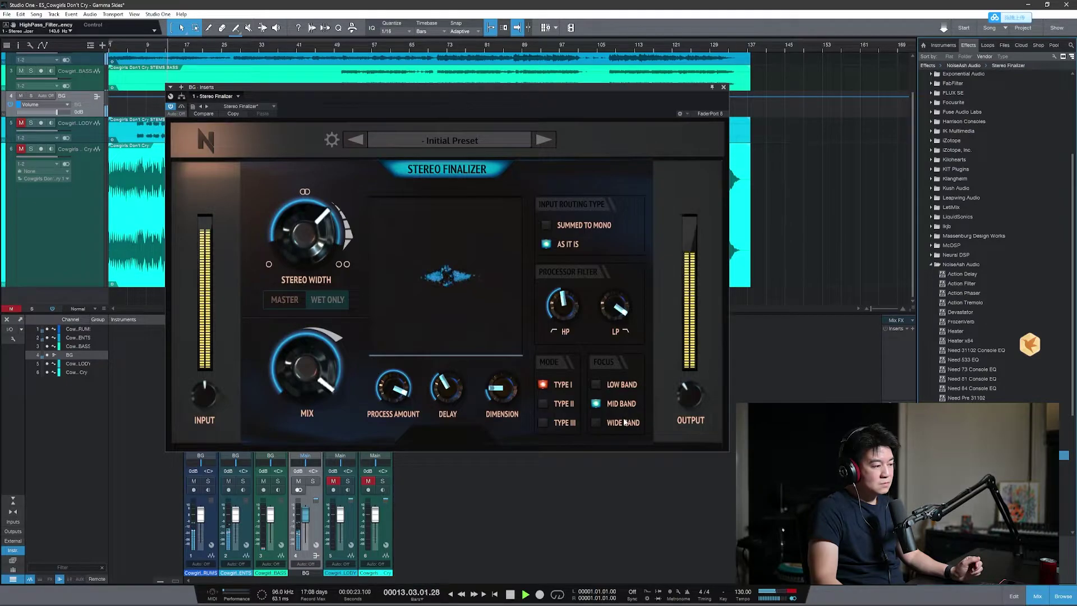
left_click(624, 423)
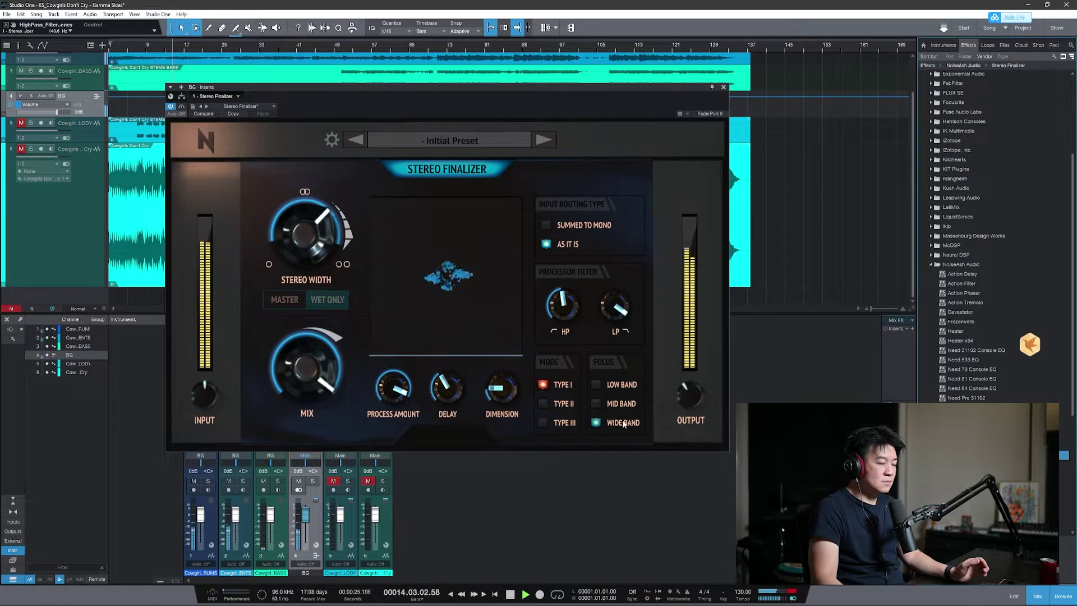
key("space")
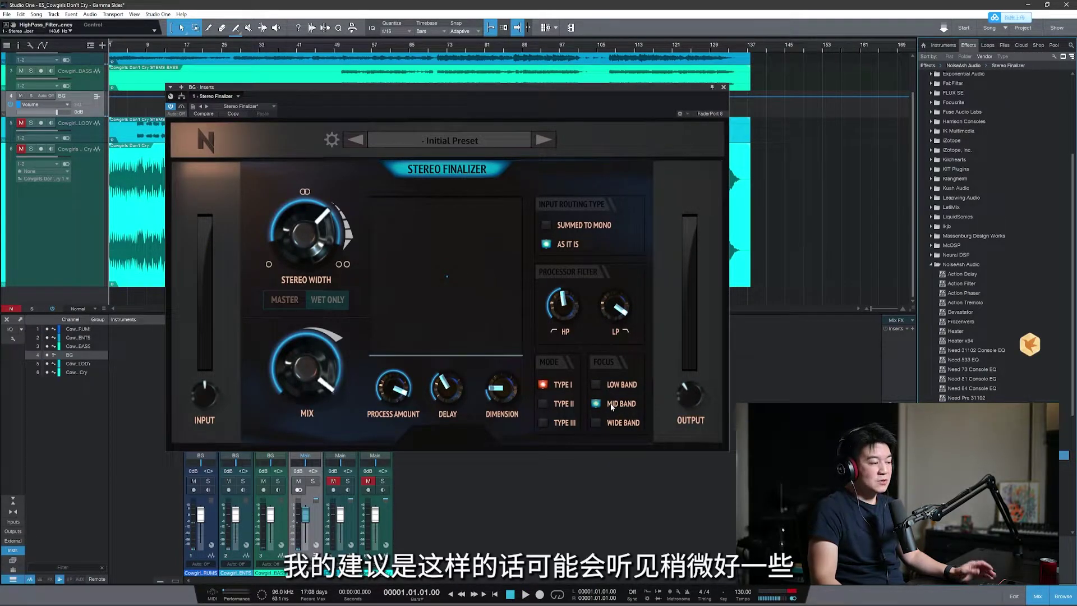
- Switch the width processing to Master, lower the Mix and reduce the Stereo Width to about 103.4%
left_click(284, 300)
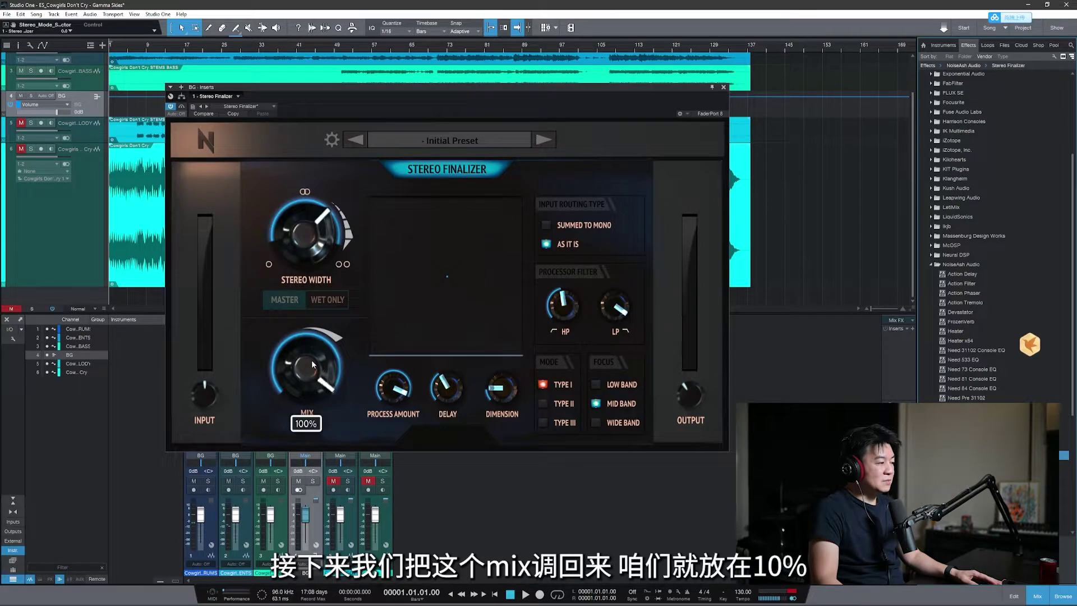
left_click_drag(313, 364, 326, 463)
left_click_drag(306, 230, 380, 335)
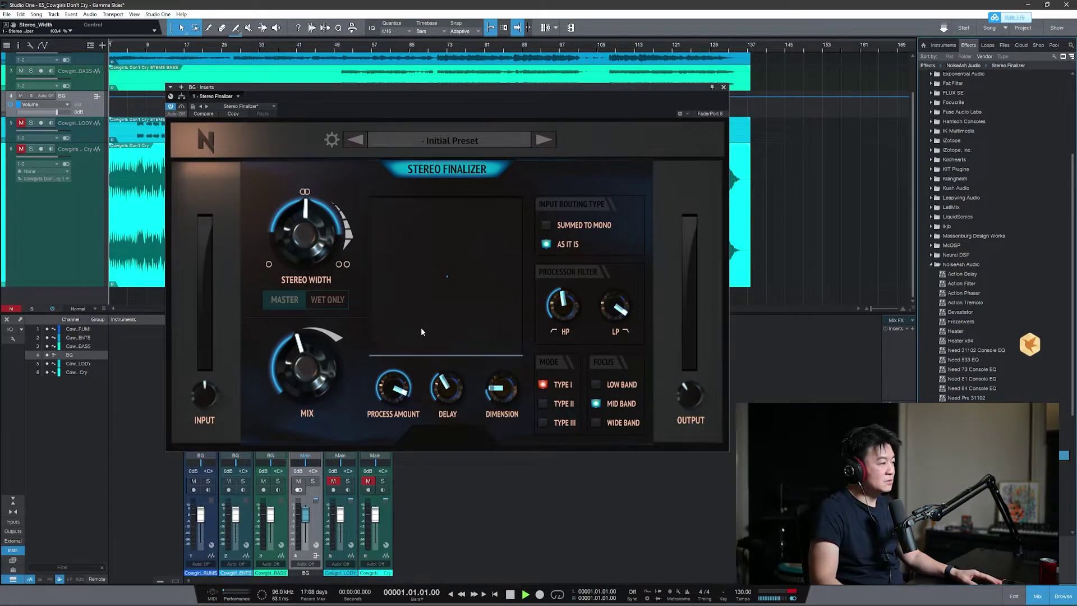
- Play the BG bus and compare the bypassed signal with the processed one
key("space")
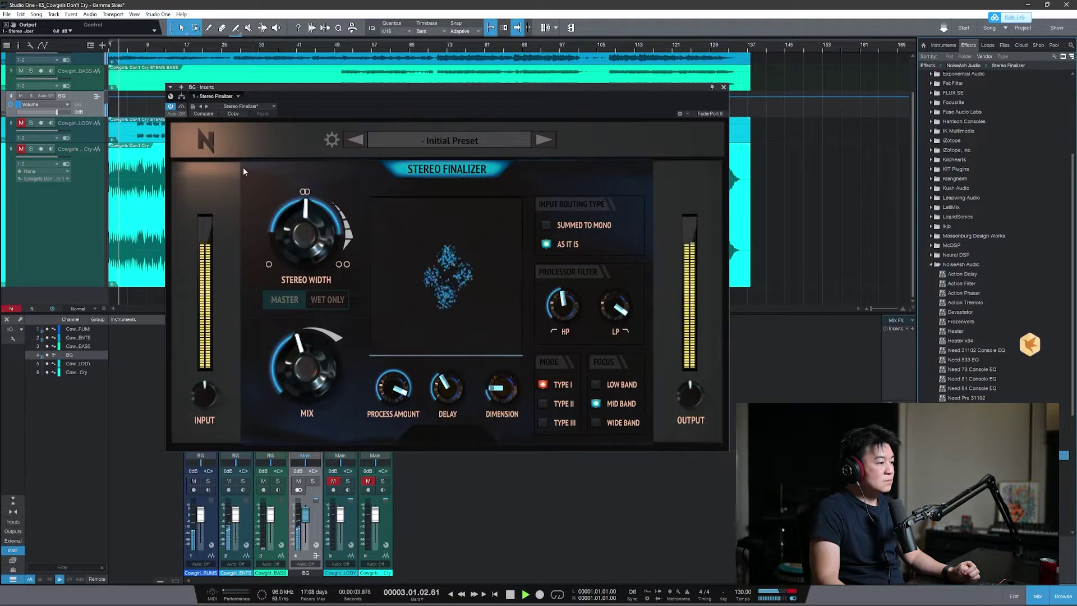
left_click(182, 107)
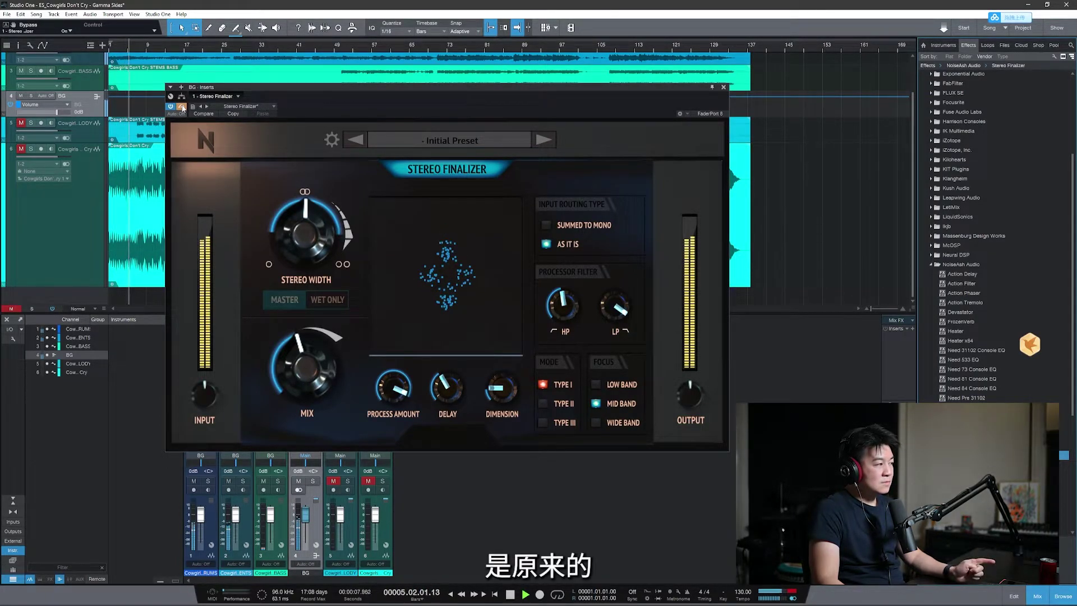
left_click(182, 107)
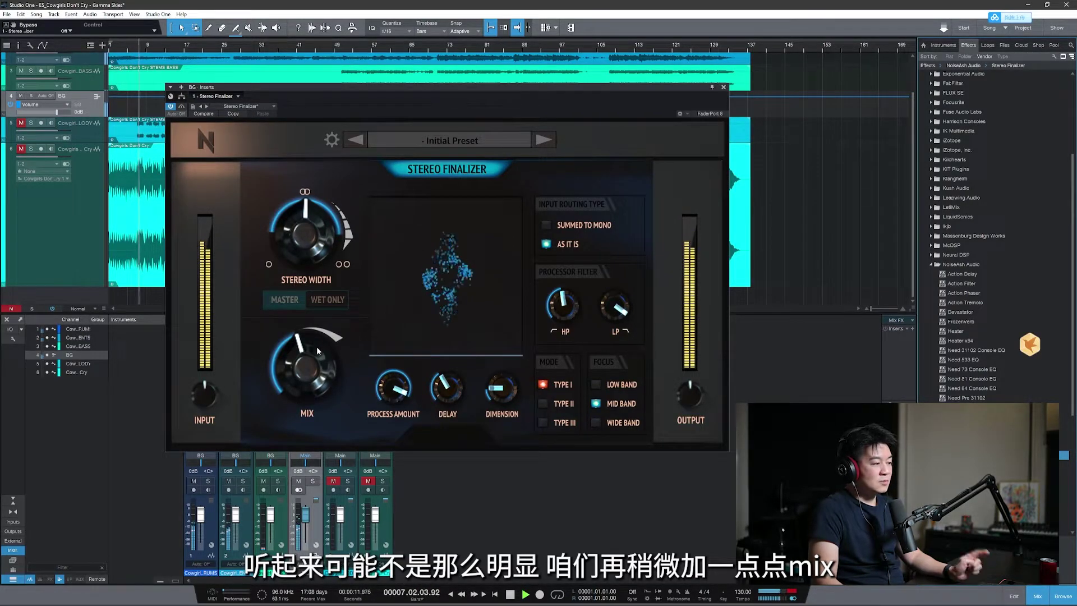
- Raise the Mix slightly and widen the Stereo Width during playback, checking the result against the bypassed signal
left_click_drag(309, 369, 306, 263)
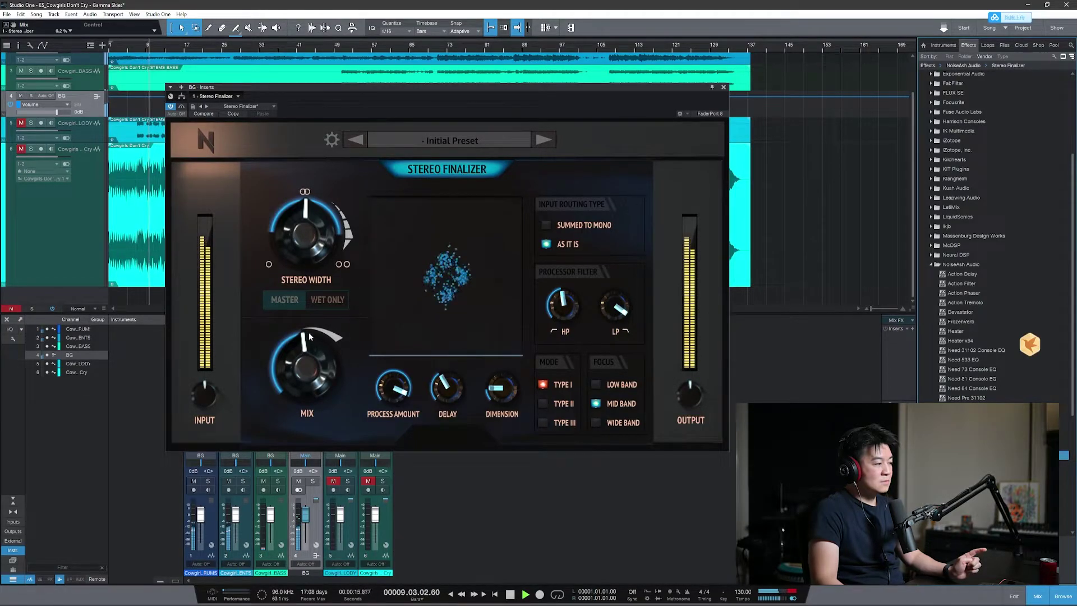
mouse_move(307, 245)
left_click_drag(306, 241, 305, 216)
left_click(182, 107)
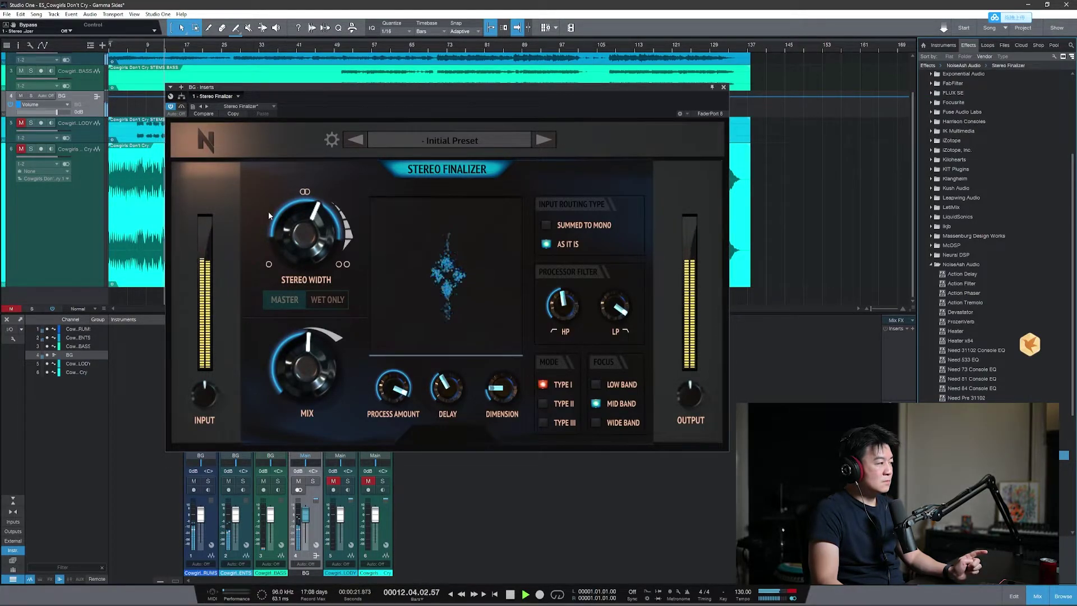
left_click_drag(310, 248, 309, 238)
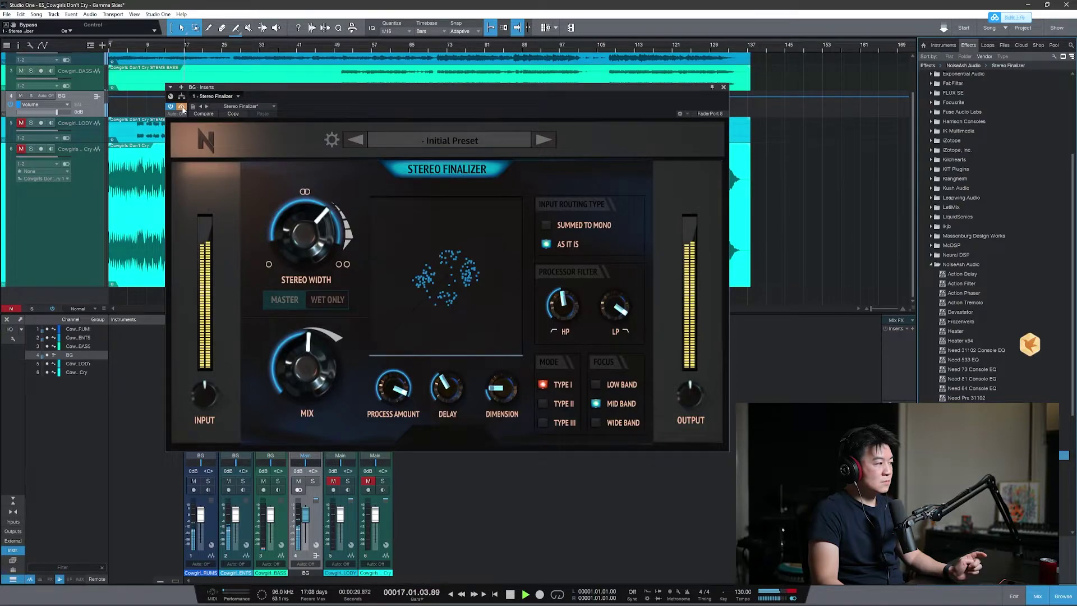
left_click(182, 107)
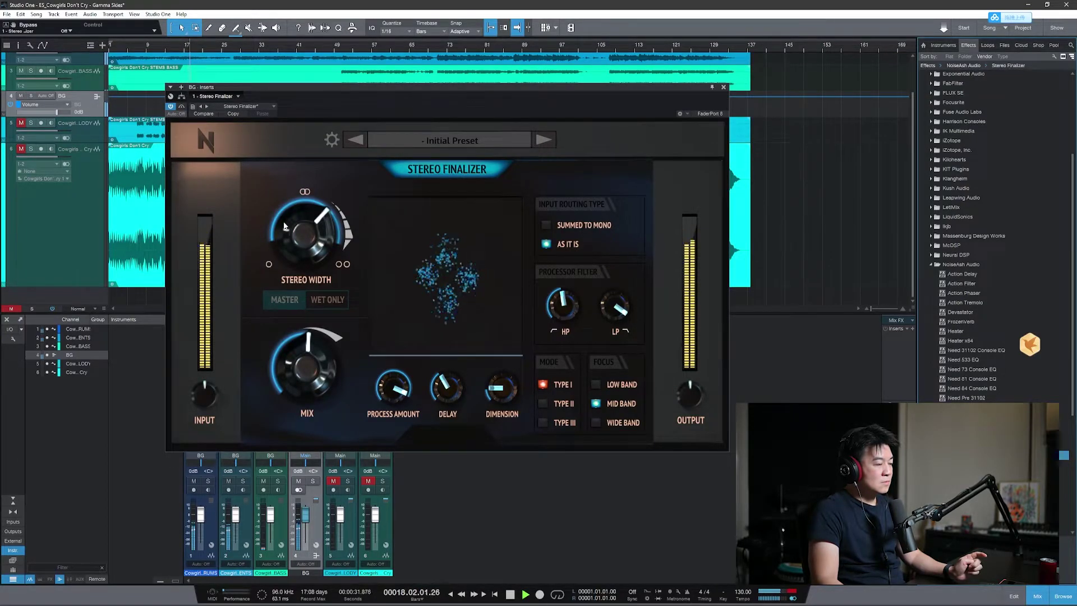
- Move the plugin window down off the tracks, compare bypassed and processed playback once more, and stop the song
left_click_drag(427, 92, 386, 161)
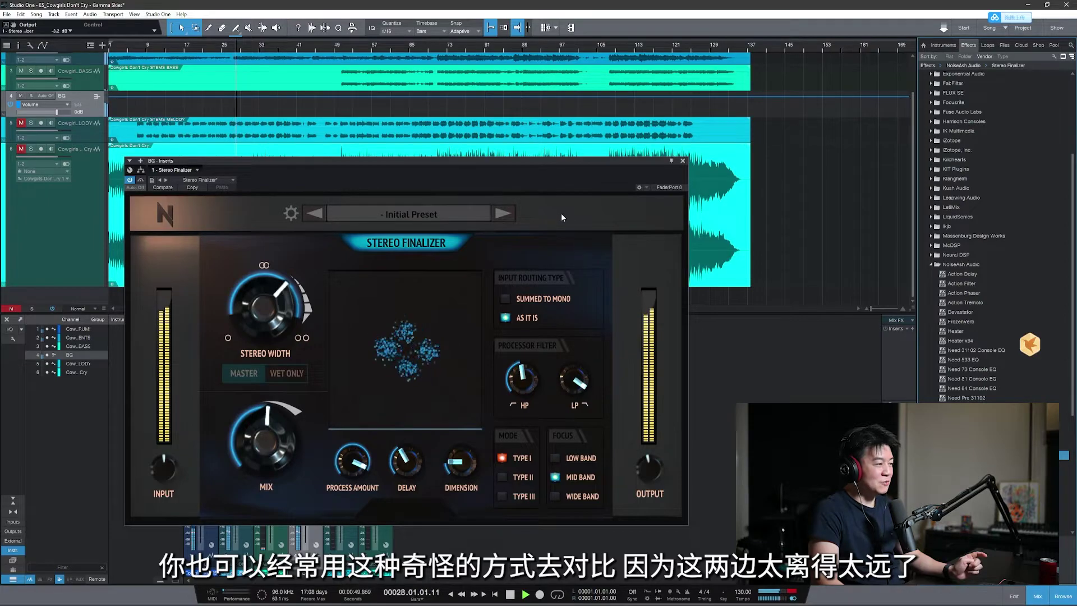
left_click(141, 180)
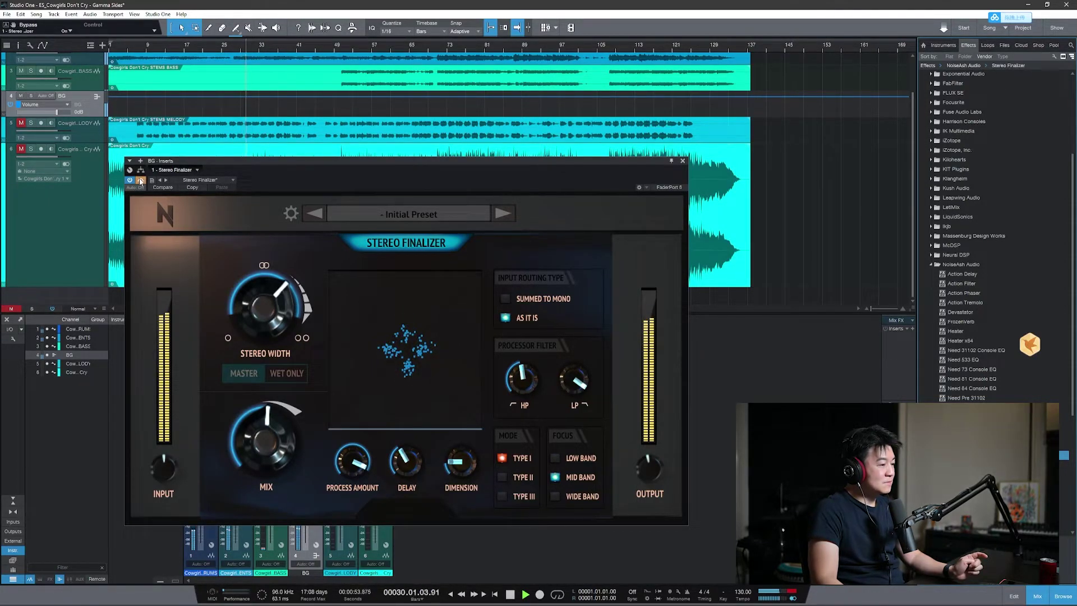
left_click(141, 180)
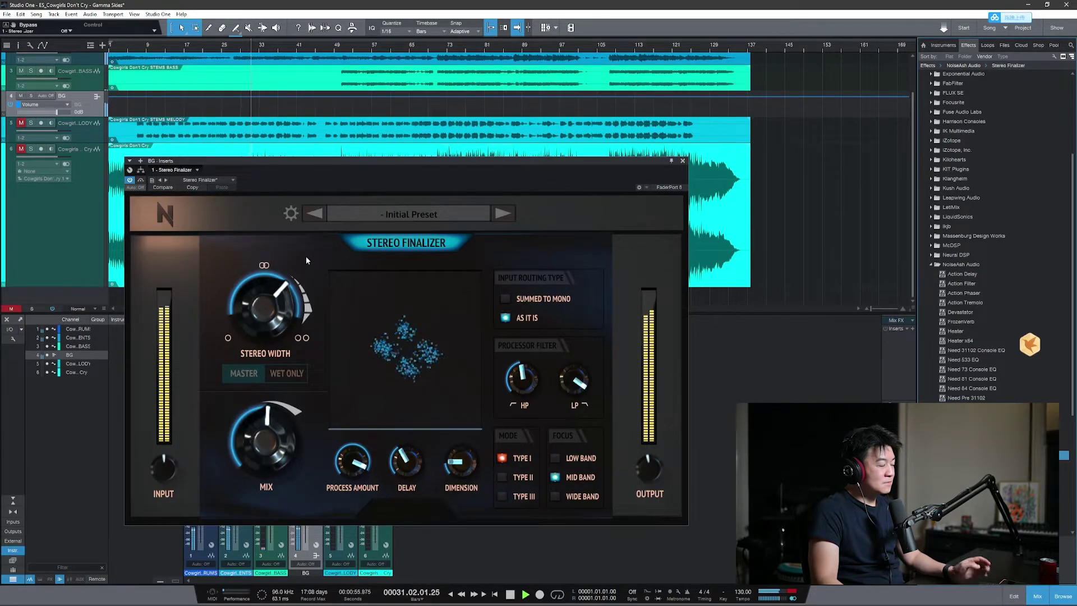
key("space")
- Move the plugin window clear of the mixer and unmute the melody channel
left_click_drag(426, 162, 433, 91)
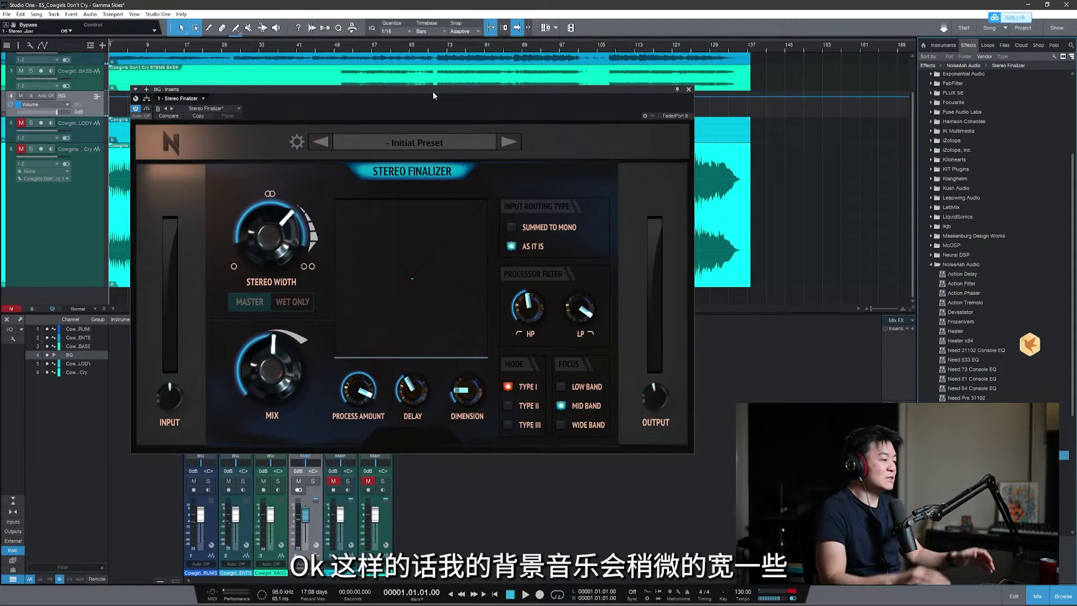
left_click(334, 483)
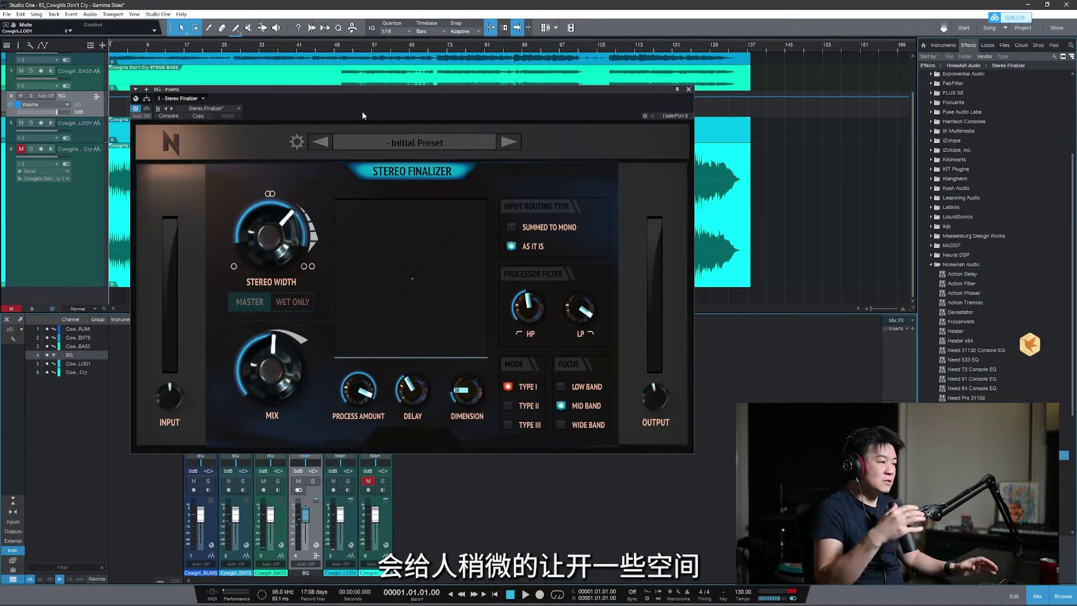
left_click_drag(352, 89, 261, 107)
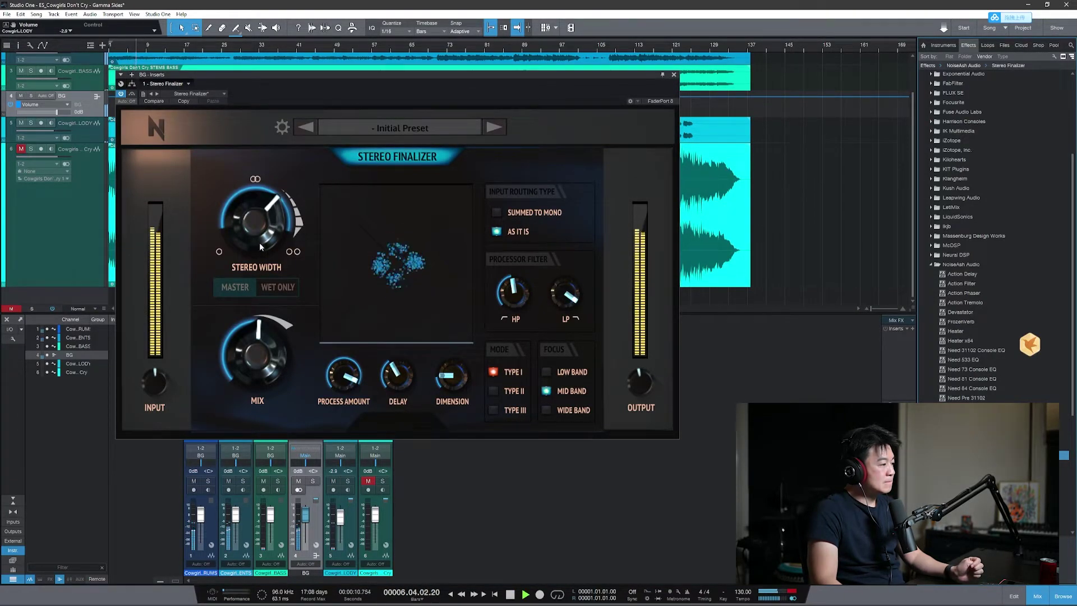
- Set the Stereo Width to about 132.17% with the melody playing, and compare the result with the bypassed signal
left_click_drag(253, 230, 256, 234)
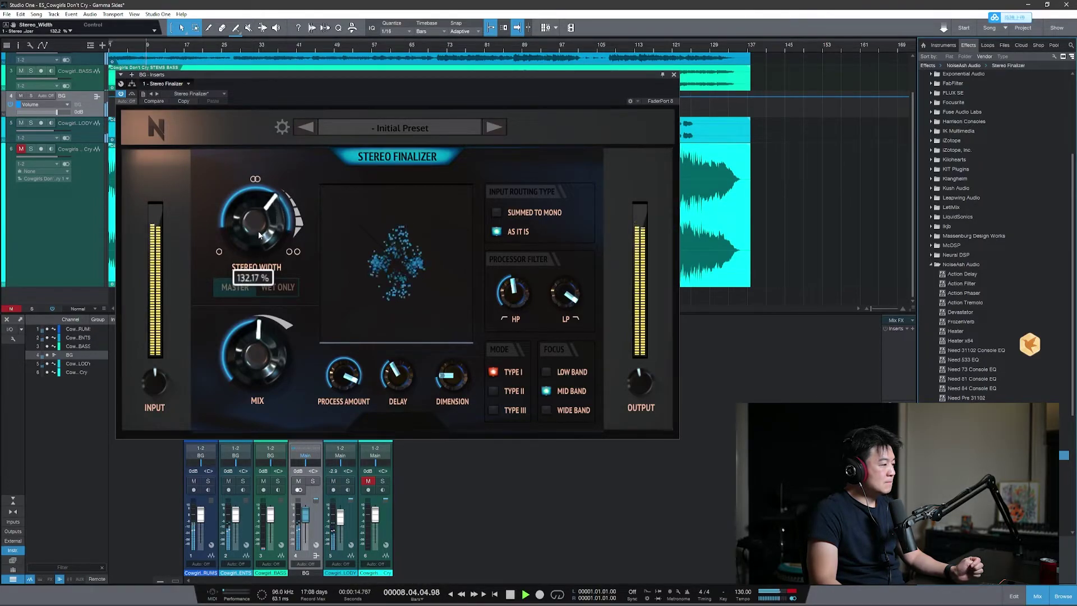
left_click(133, 95)
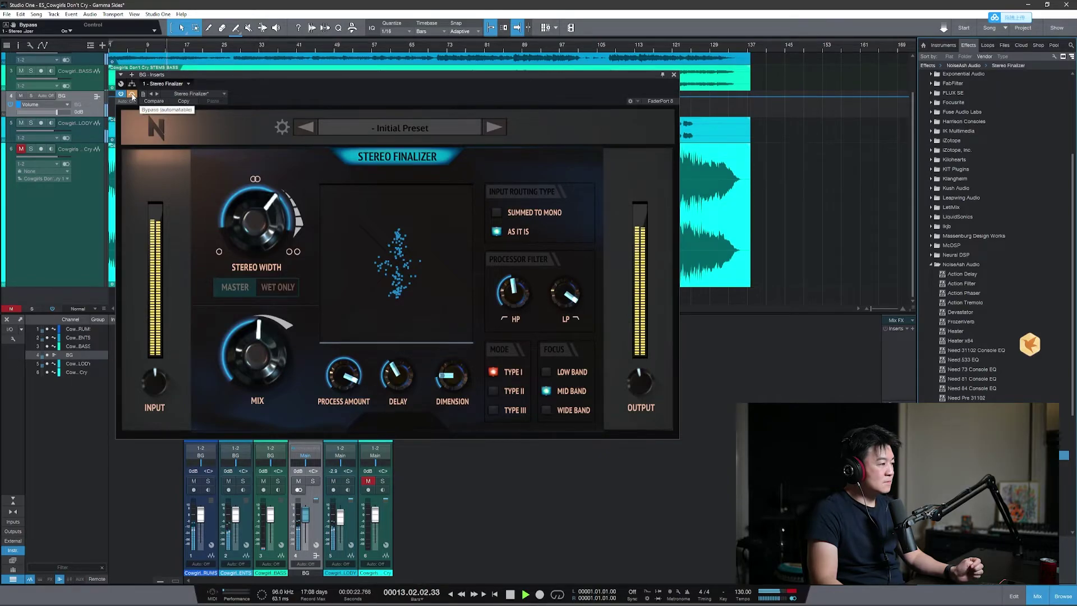
left_click(132, 96)
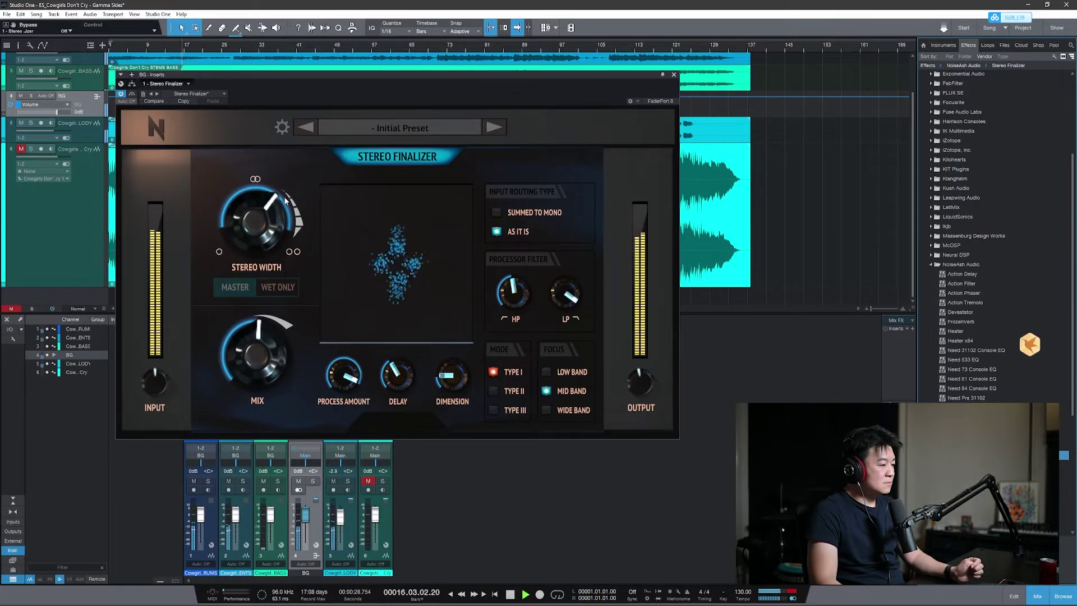
- Set the Focus to Wide Band, lower the Process Amount and increase the Stereo Width slightly
left_click(546, 410)
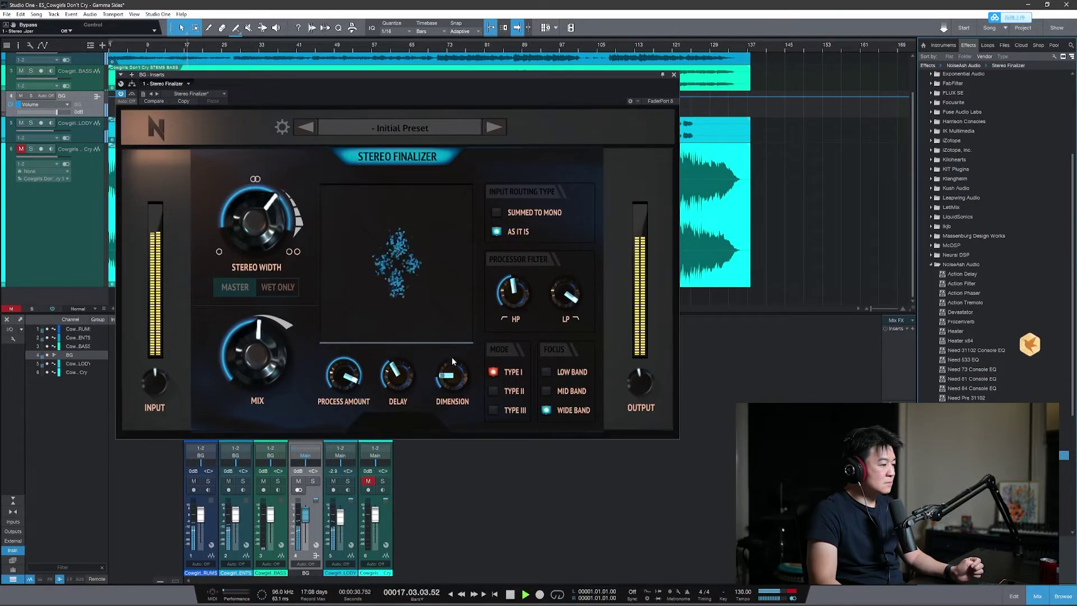
left_click_drag(344, 375, 349, 459)
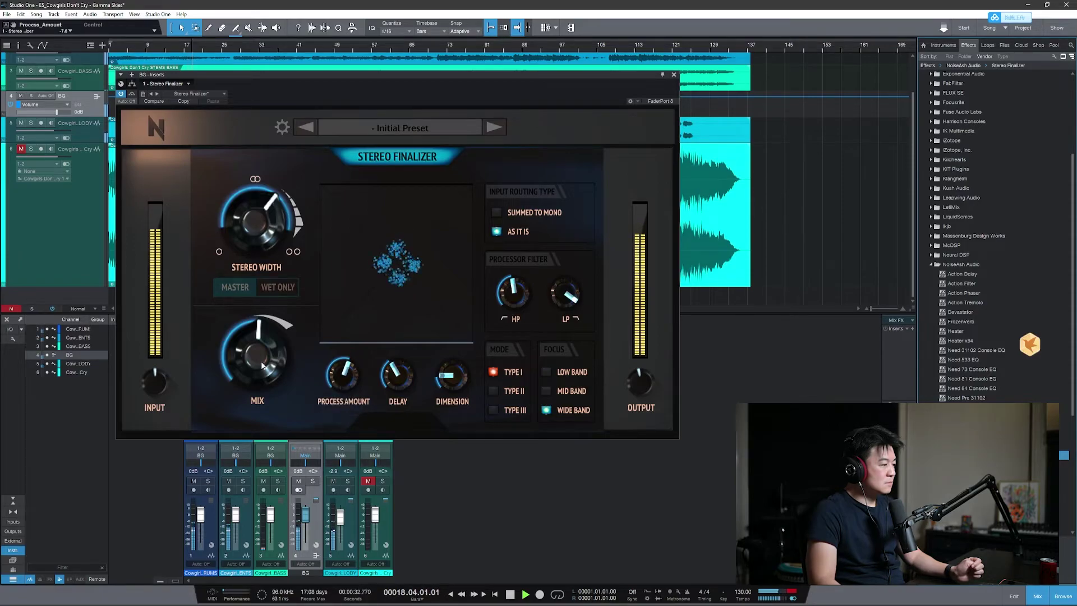
left_click_drag(250, 240, 250, 234)
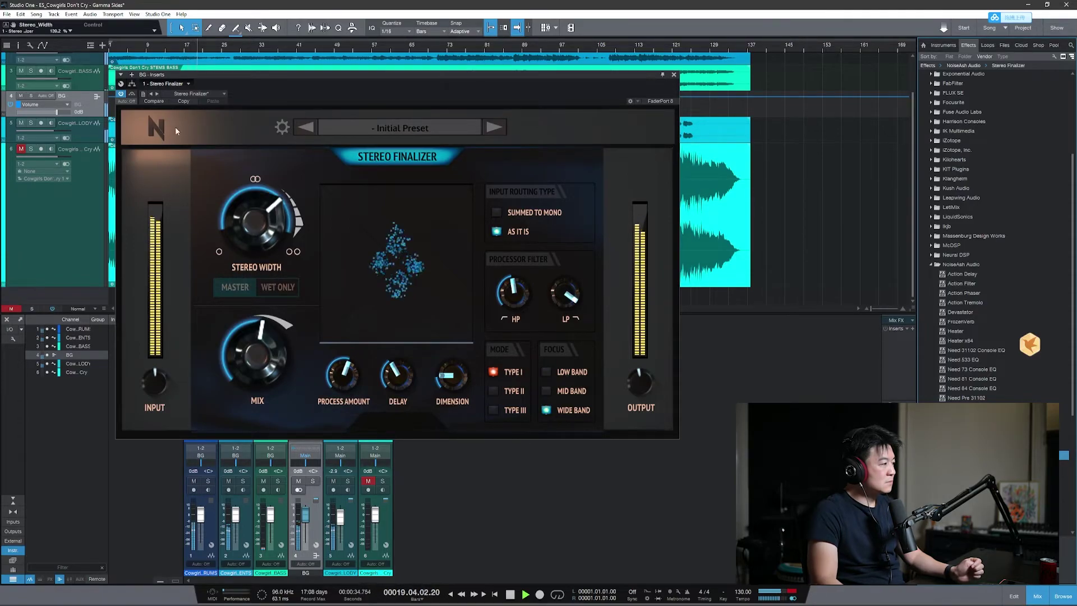
- Check the Wide Band setting against bypass and raise the high-pass filter to about 637.61 Hz
left_click(132, 94)
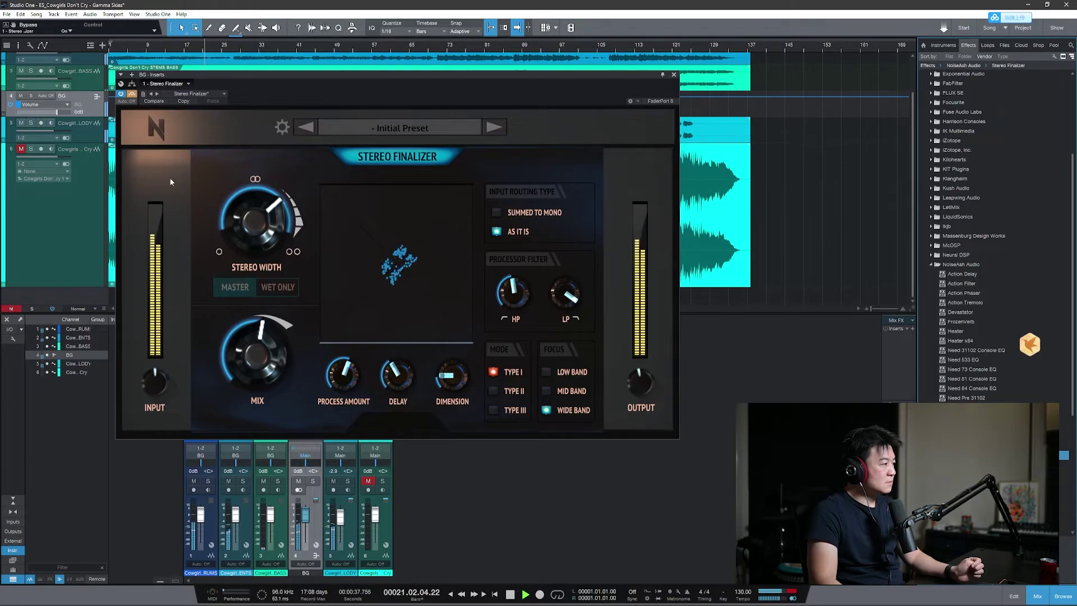
left_click(132, 95)
left_click_drag(515, 293, 522, 280)
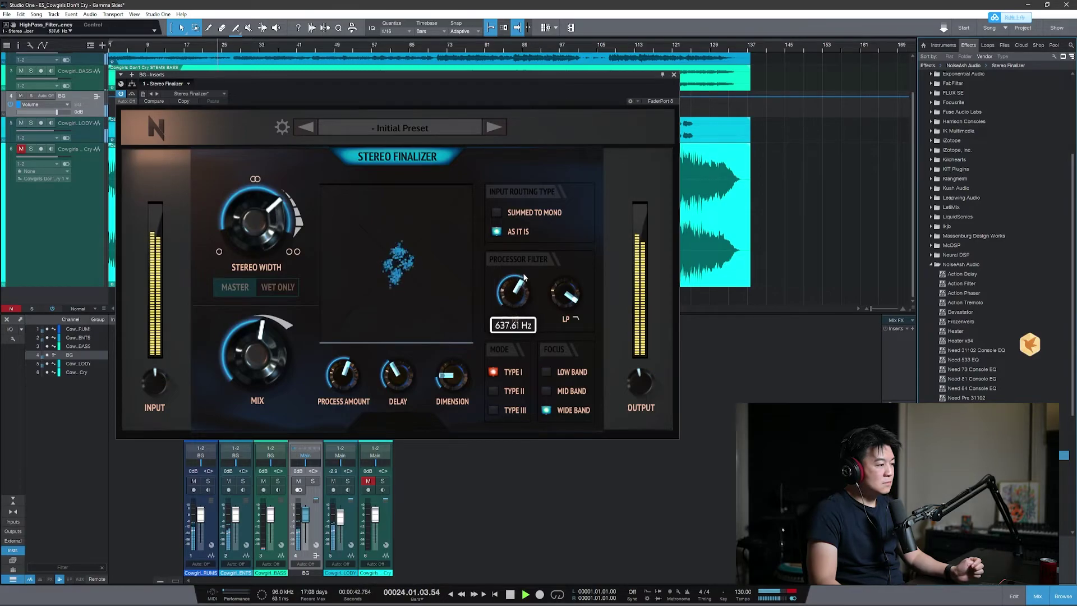
- Toggle the plugin bypass repeatedly to compare the original and widened mix, then stop playback with the plugin bypassed
left_click(132, 95)
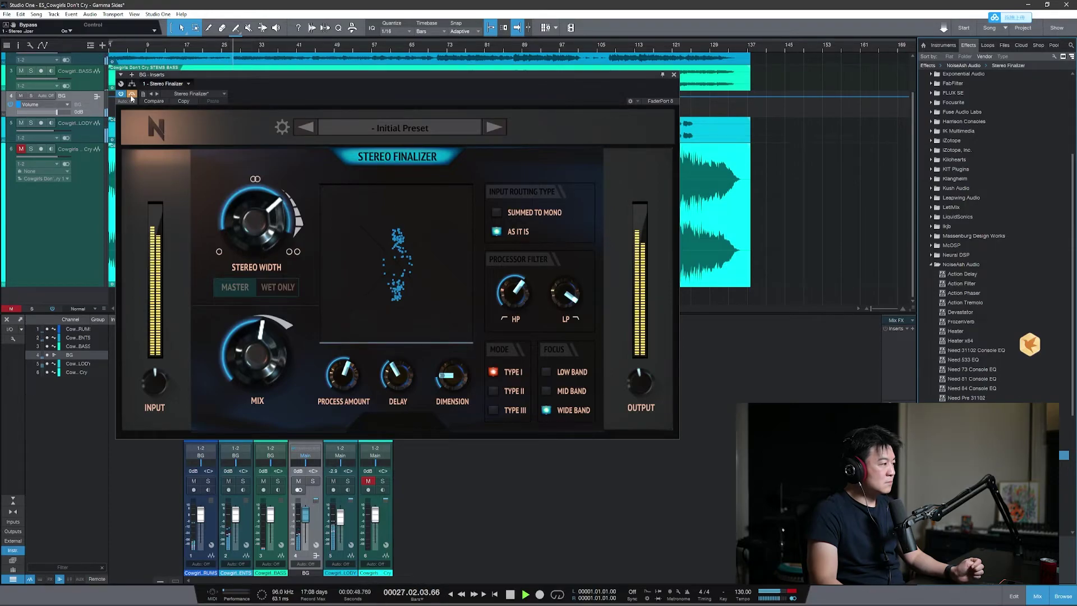
left_click(132, 94)
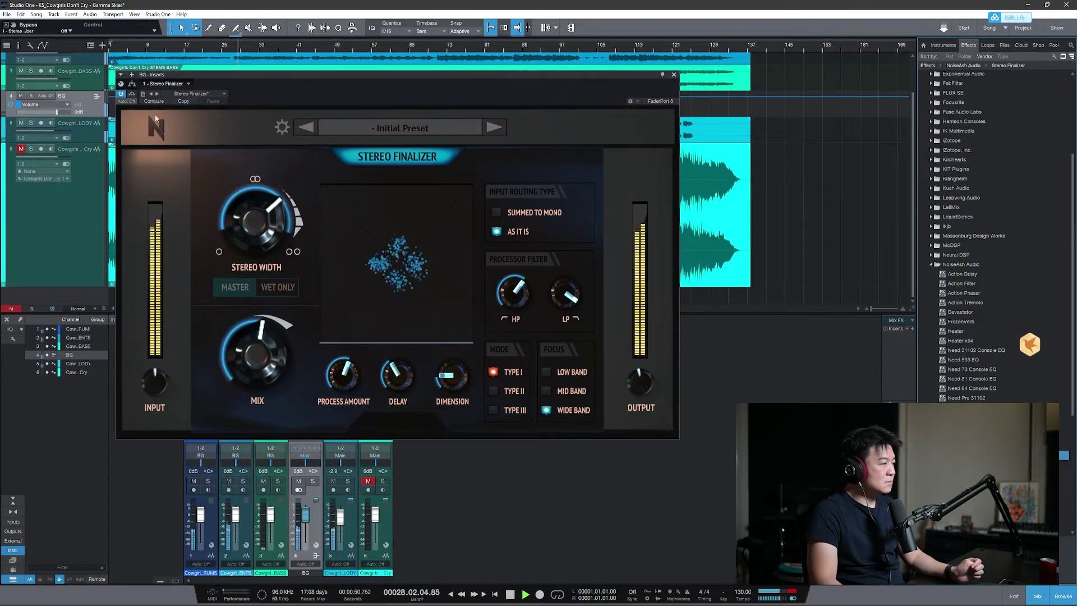
left_click(132, 95)
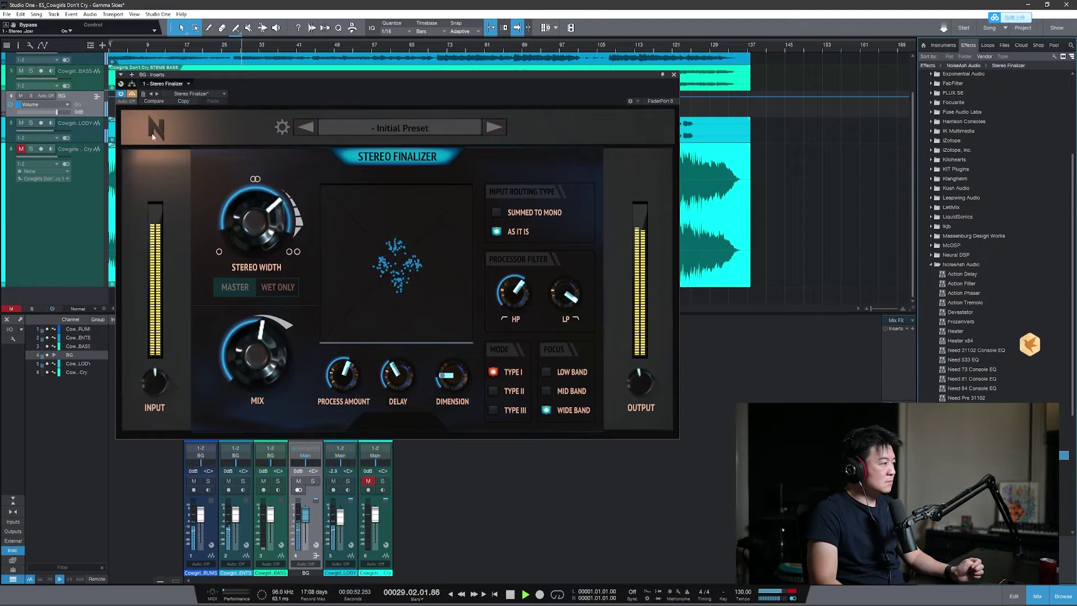
left_click(133, 96)
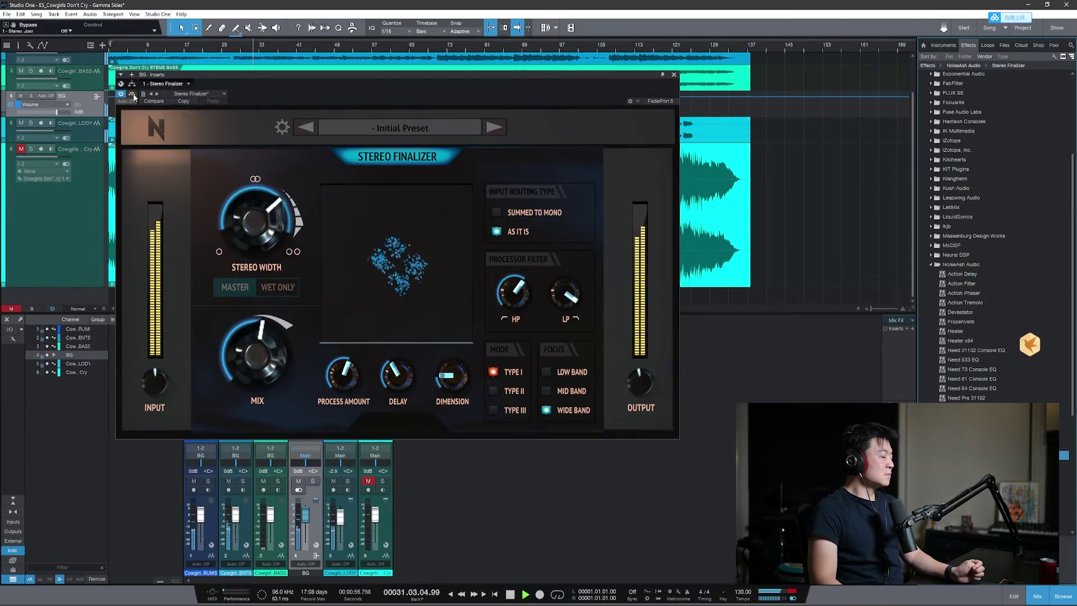
left_click(133, 95)
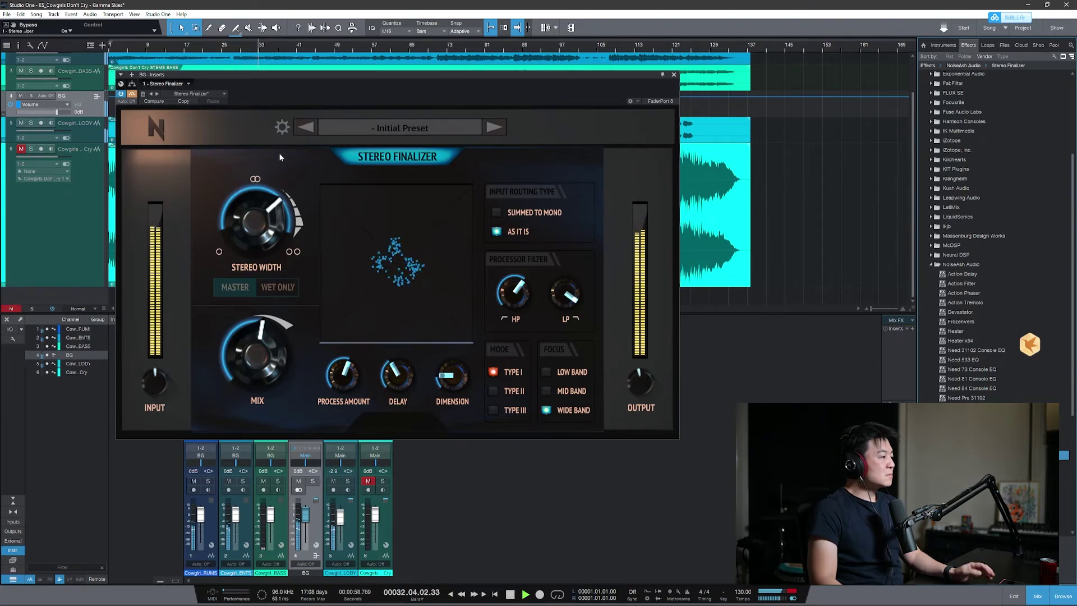
key("space")
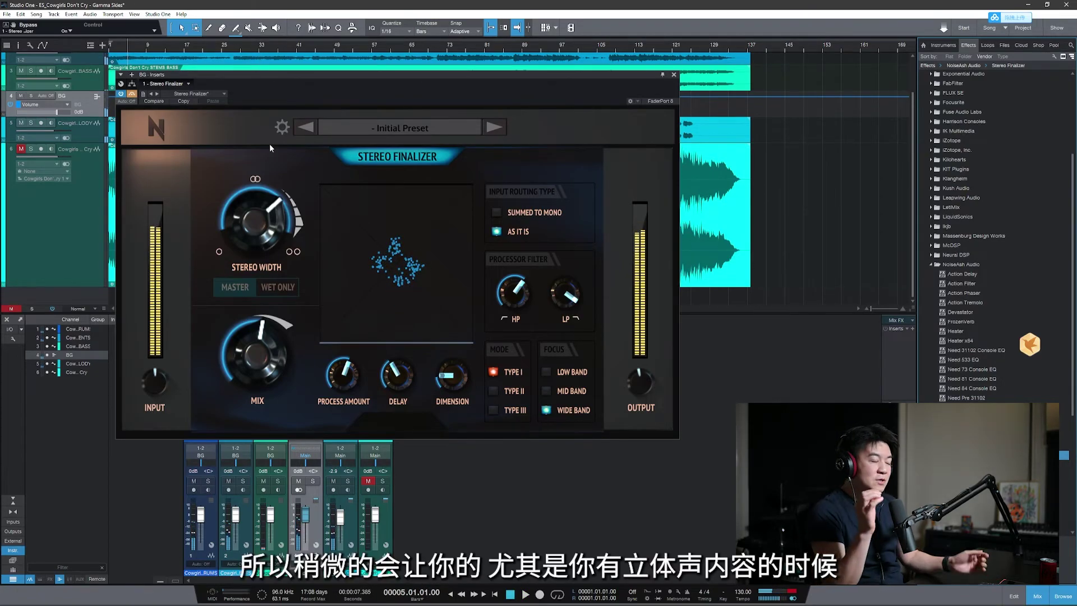